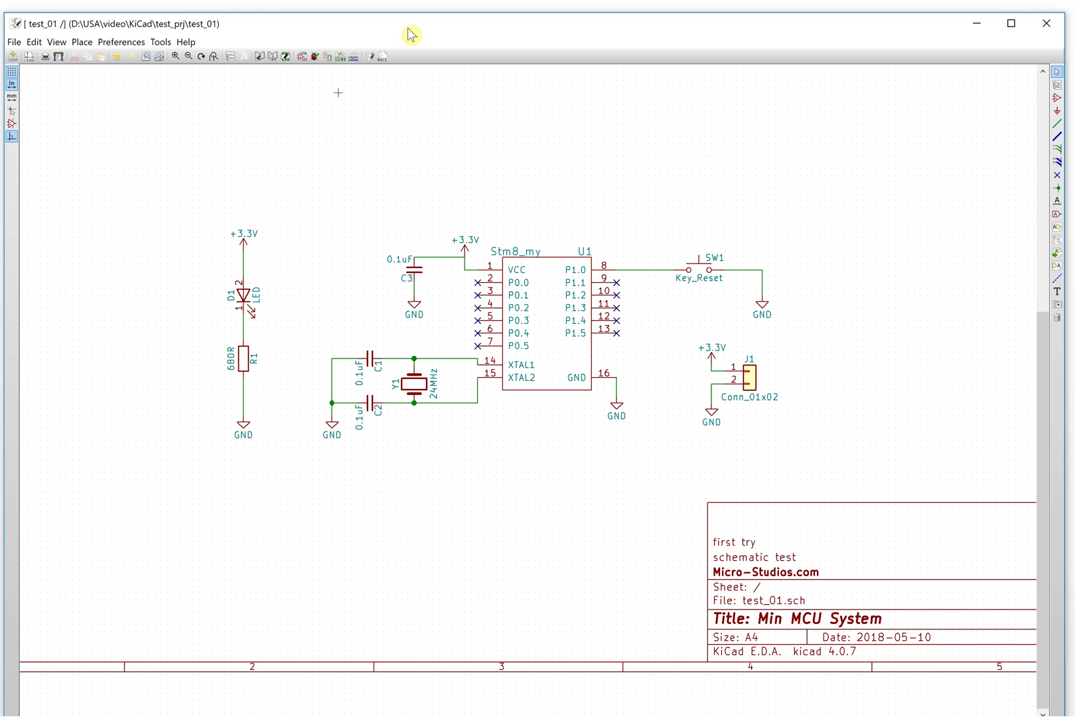
Step: Open the component footprint assignment tool for the test_01 schematic
click(407, 29)
click(157, 44)
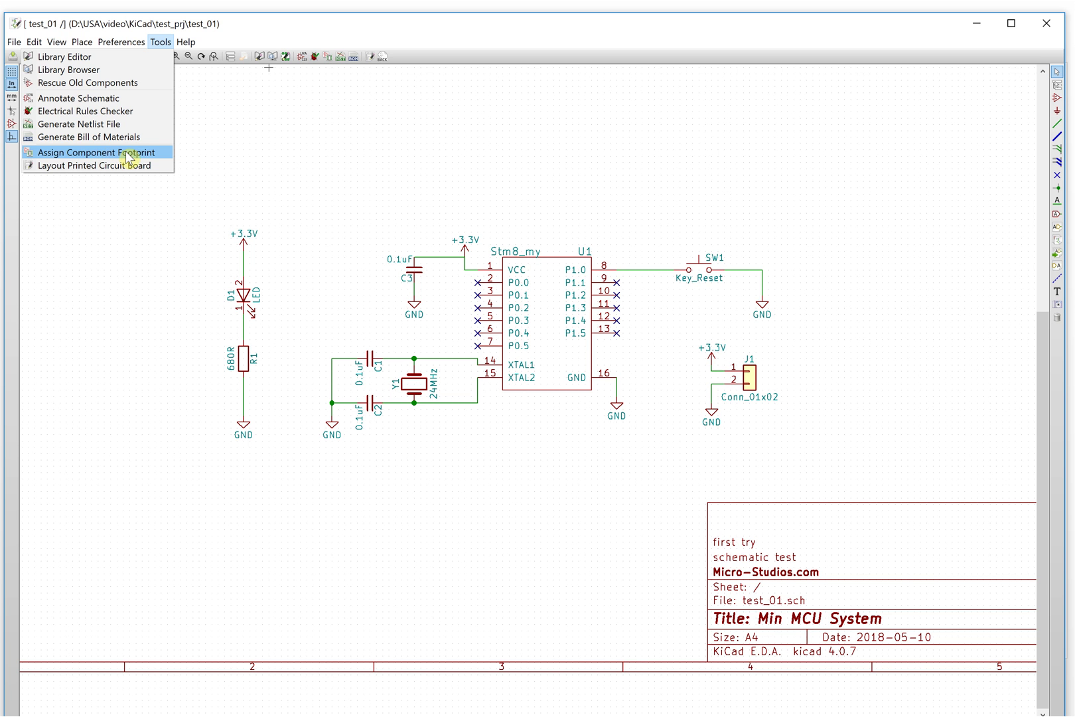
click(315, 33)
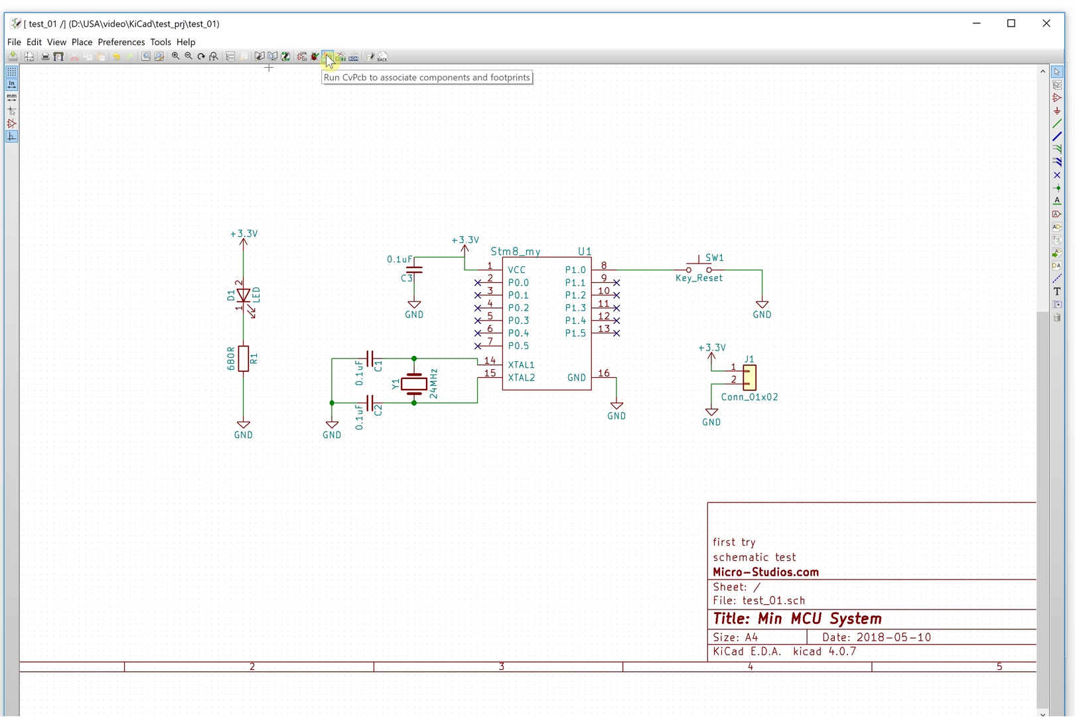
click(161, 42)
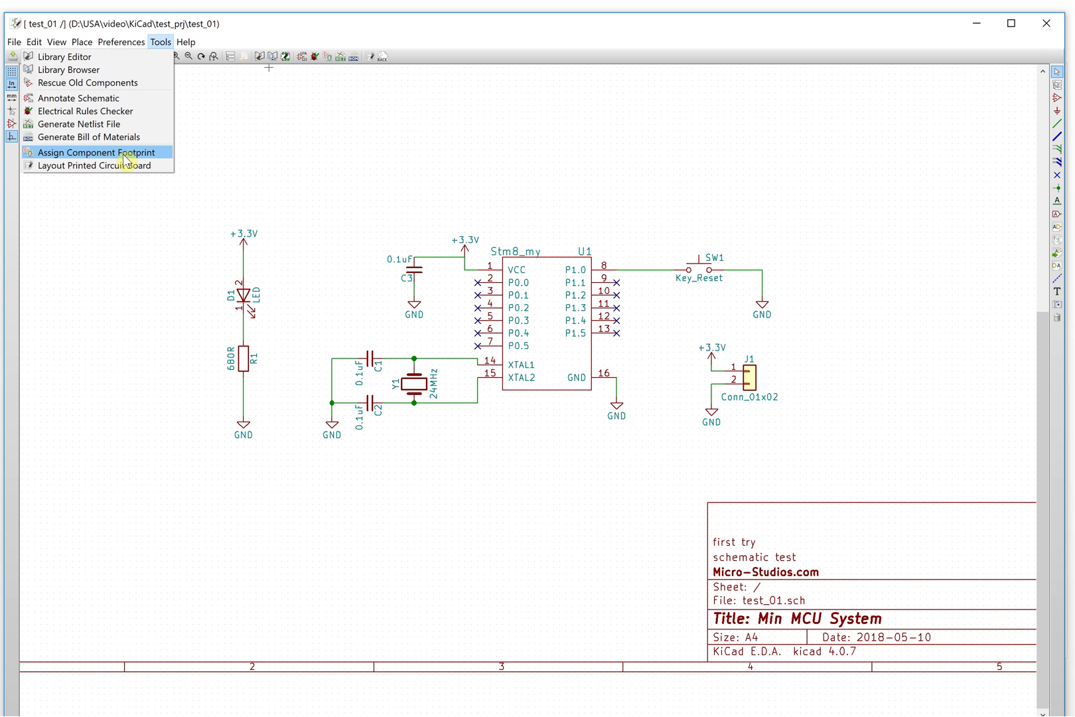
click(125, 154)
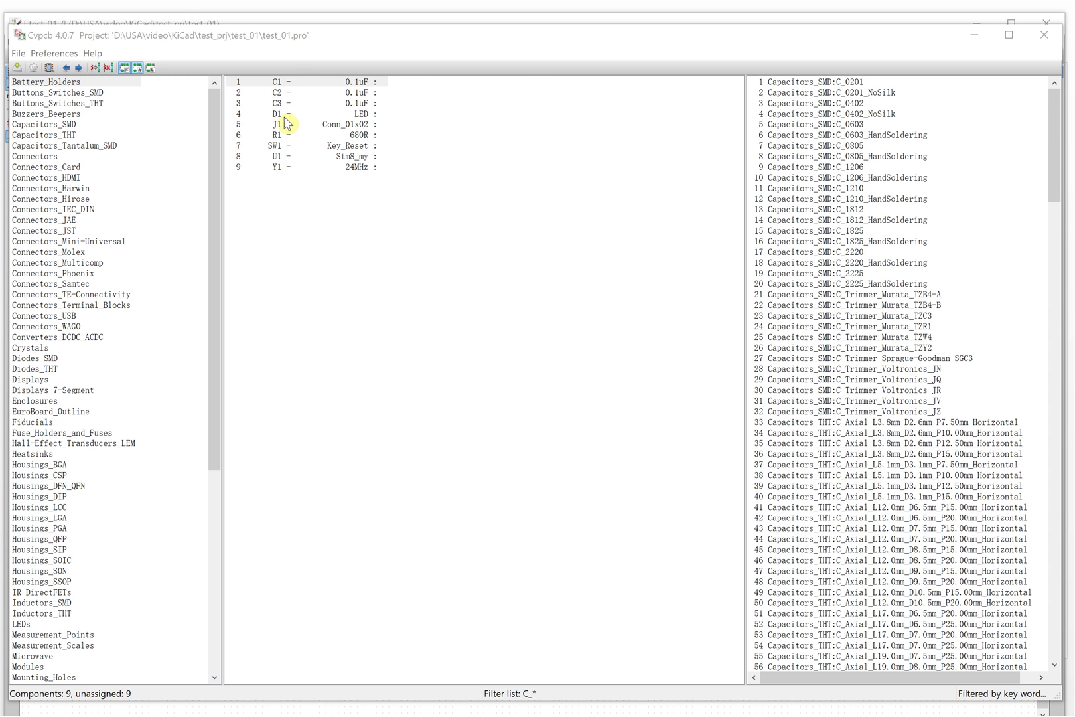
Step: Move the footprint assignment window aside to compare its component list with the schematic, and return it to its place
drag(339, 33, 343, 290)
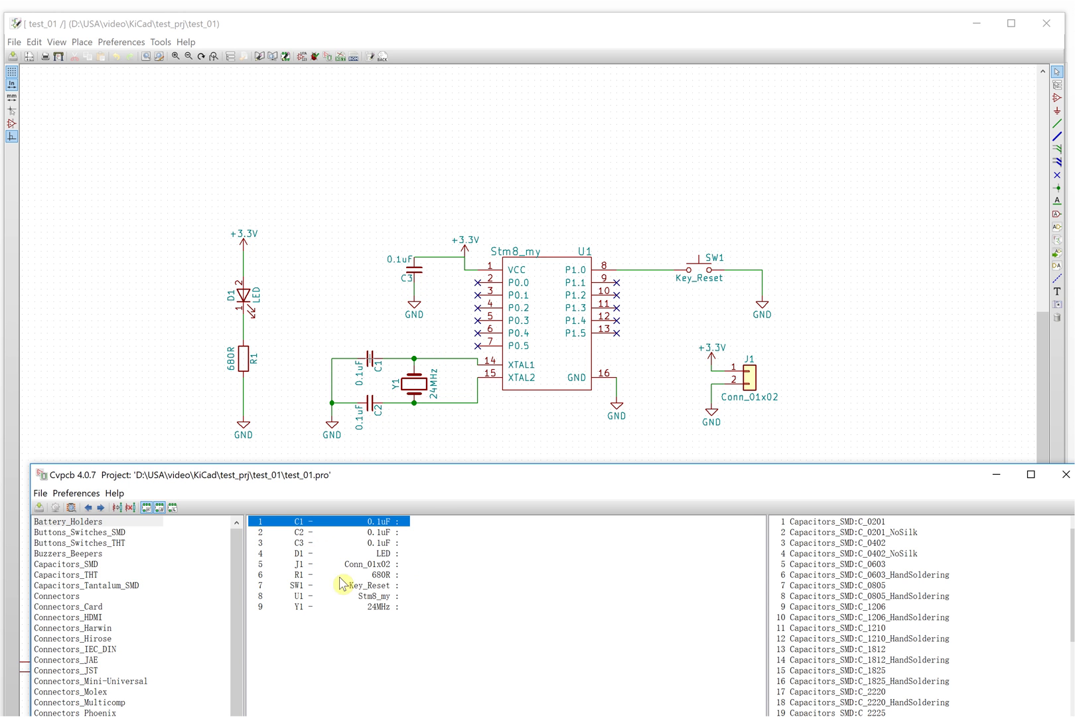
drag(429, 484, 421, 87)
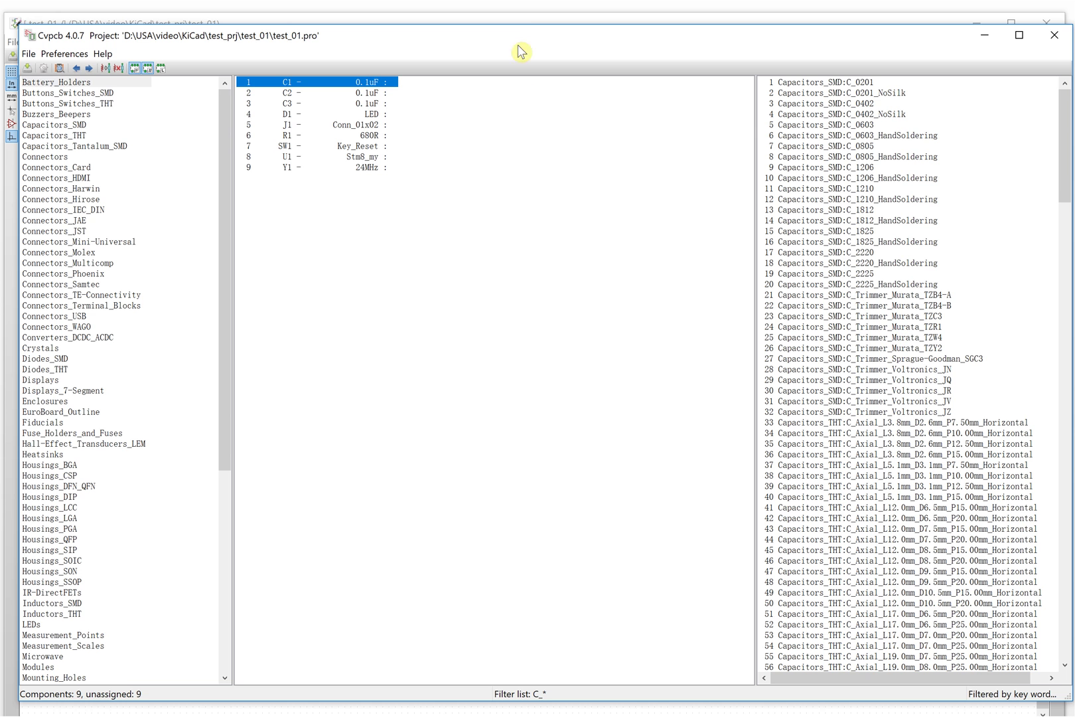
drag(508, 30, 503, 24)
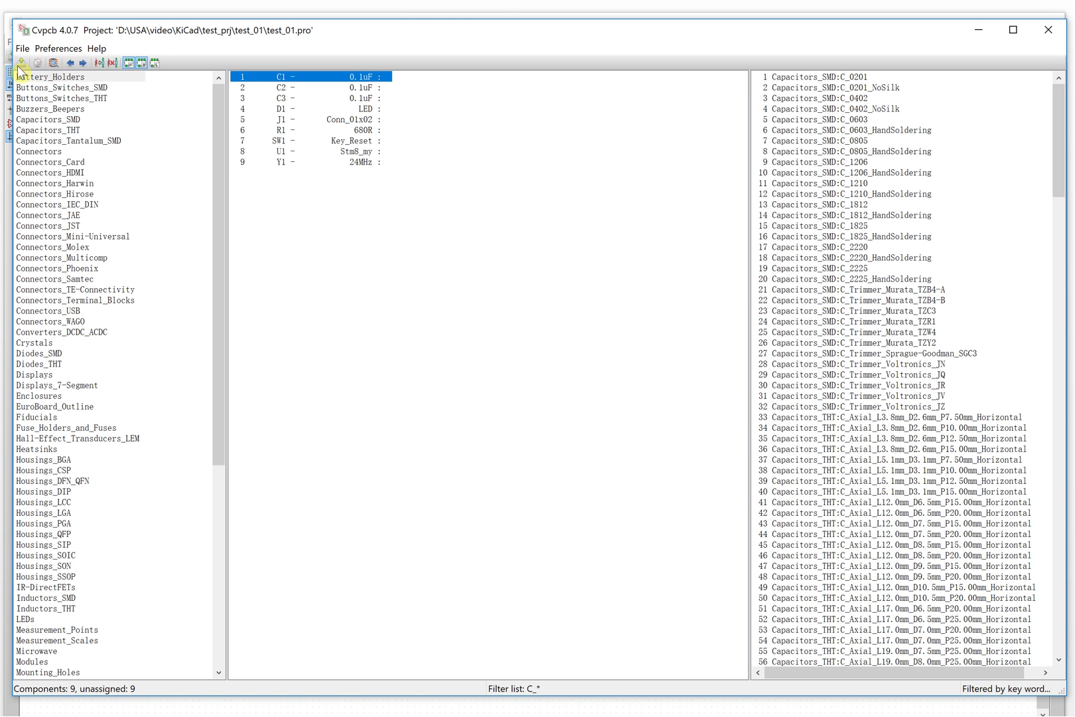
Step: Compare C1's candidate footprints with the keyword and pin-count filters switched on and off
click(141, 64)
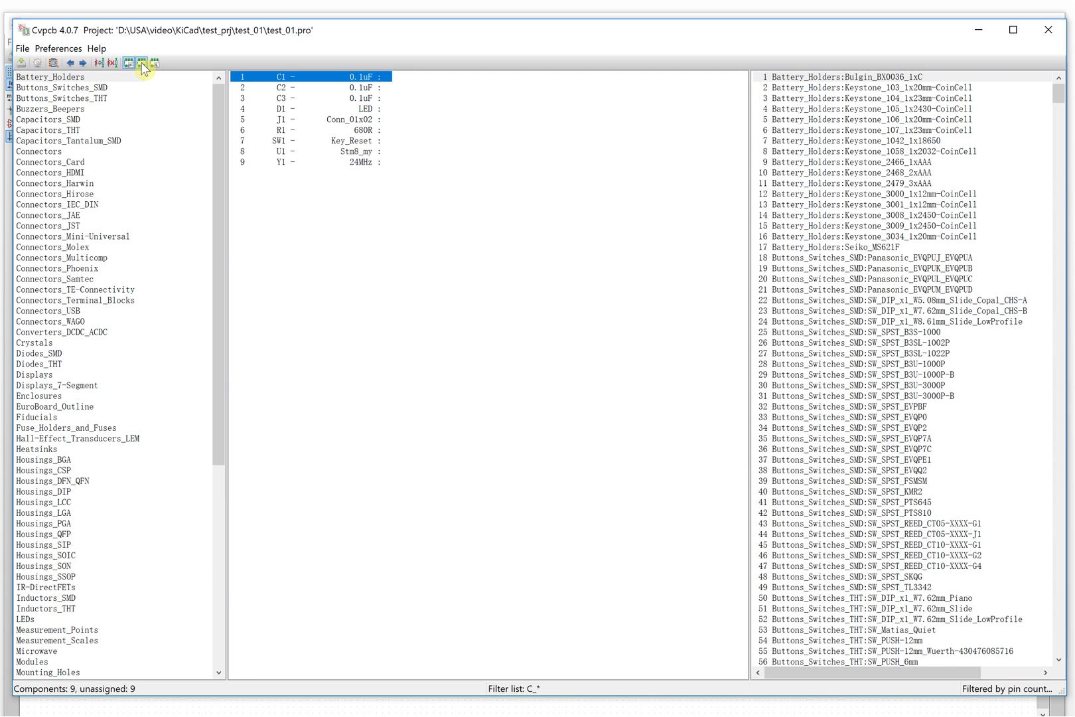
click(153, 65)
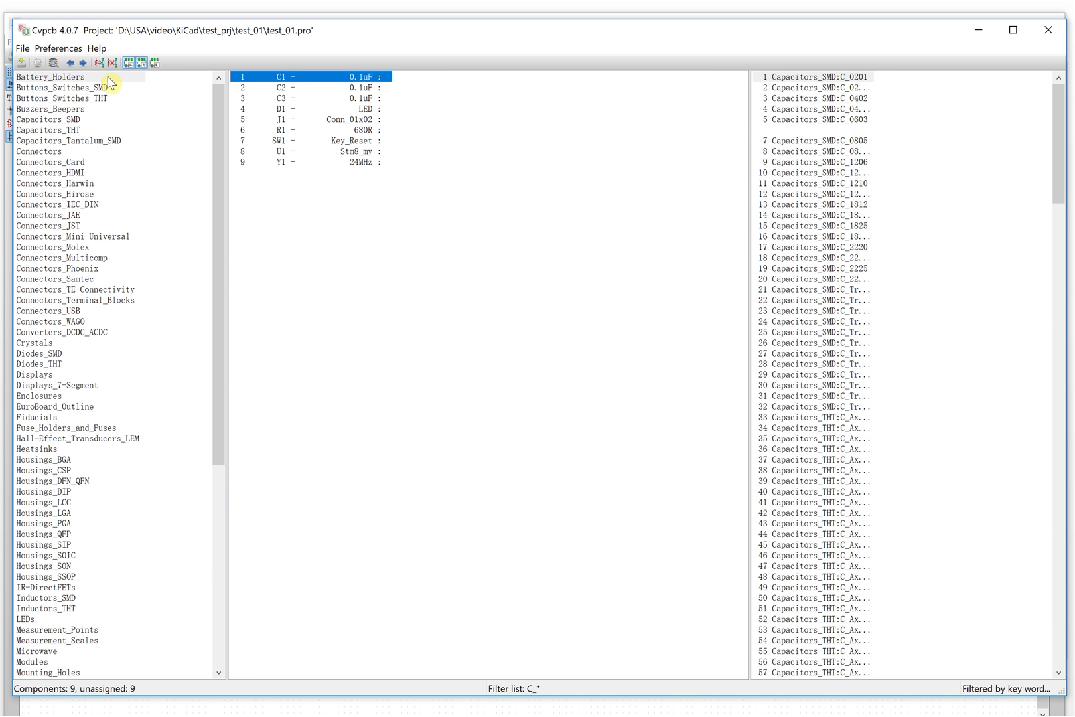
click(141, 64)
click(281, 81)
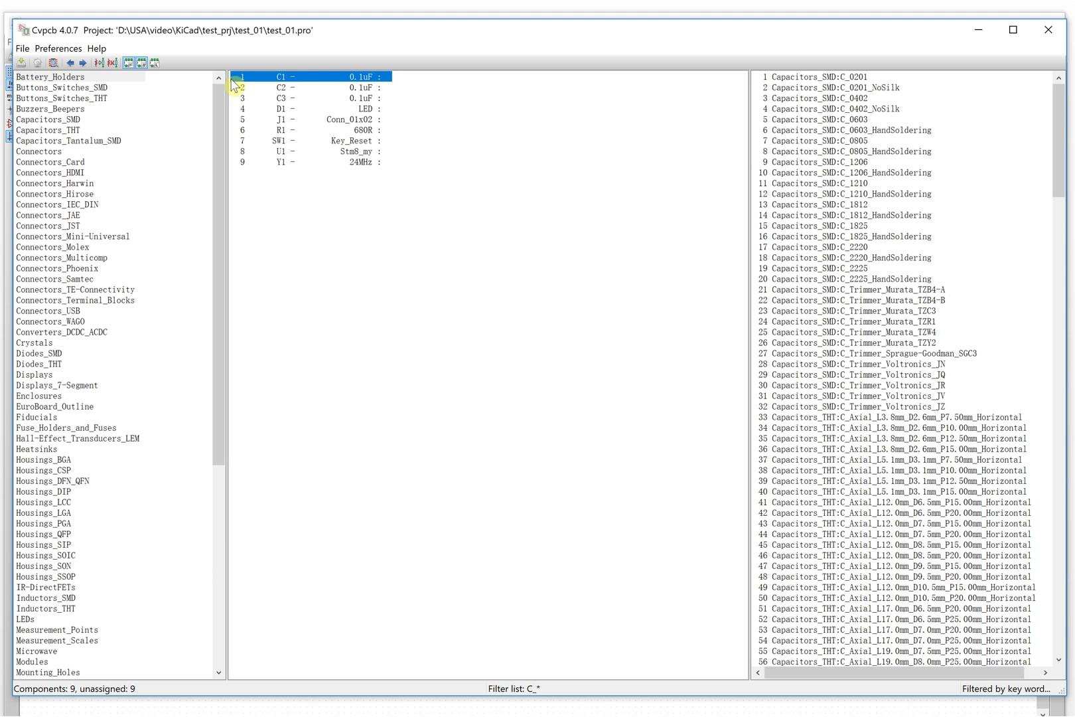
click(142, 63)
Step: Limit the candidate footprints to the Mylib library and select its C_0402 footprint
scroll(226, 504, down, 4)
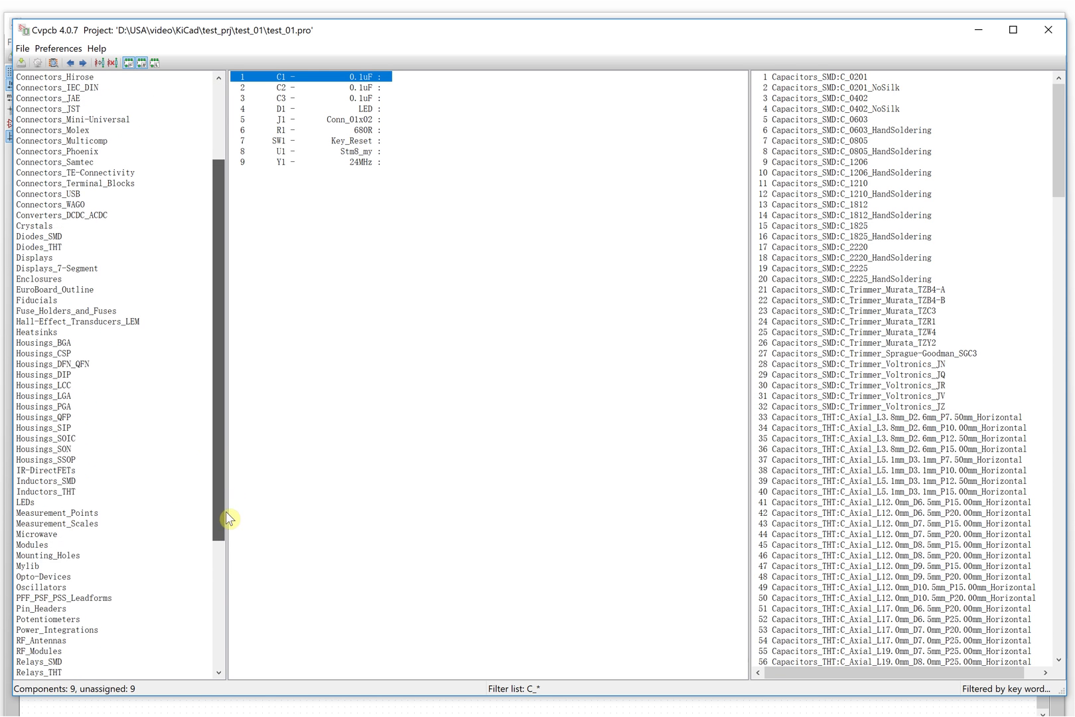
click(32, 555)
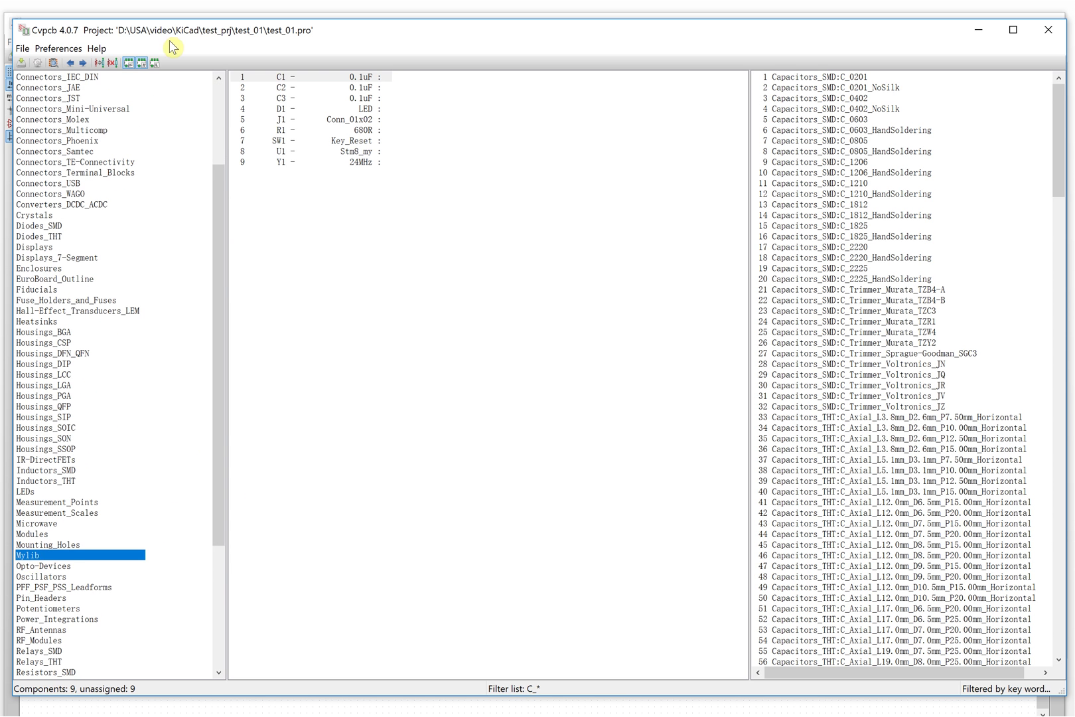
click(160, 65)
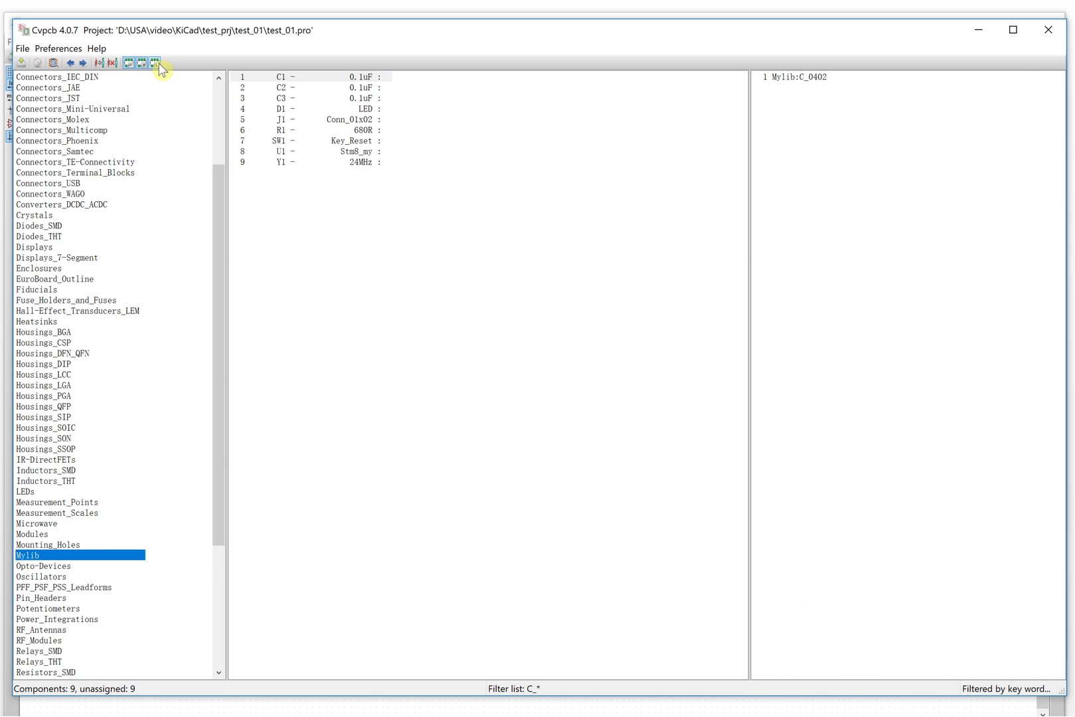
click(821, 85)
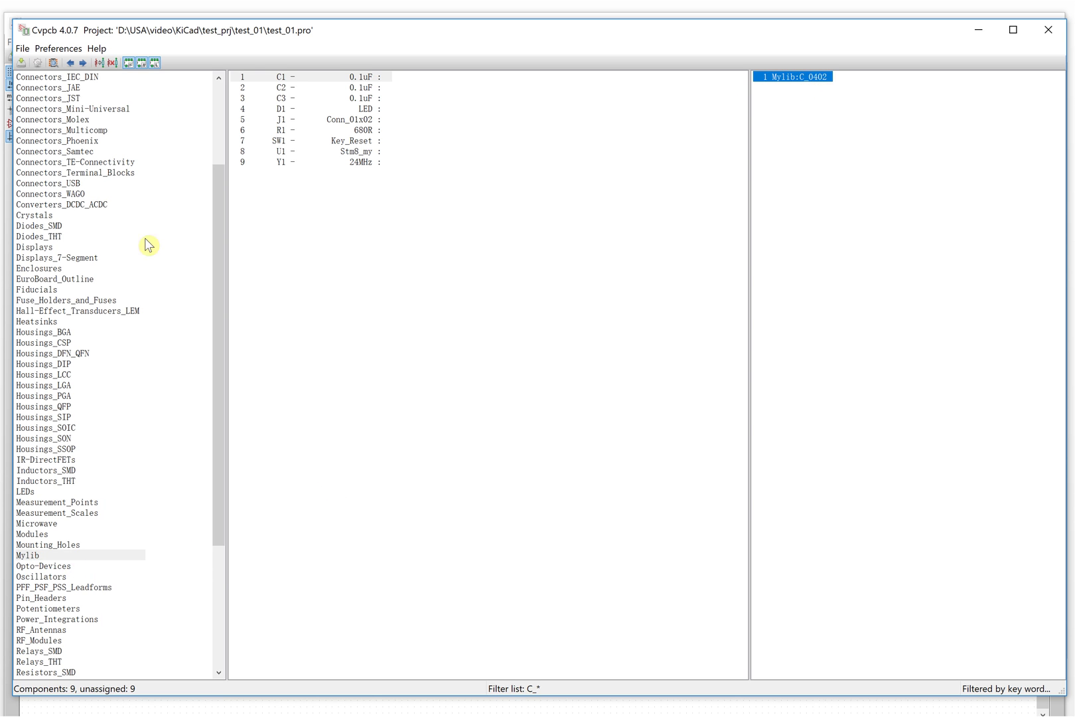
Step: Compare the Mylib footprints offered for C1 with the pin-count and keyword filters switched on and off
click(139, 65)
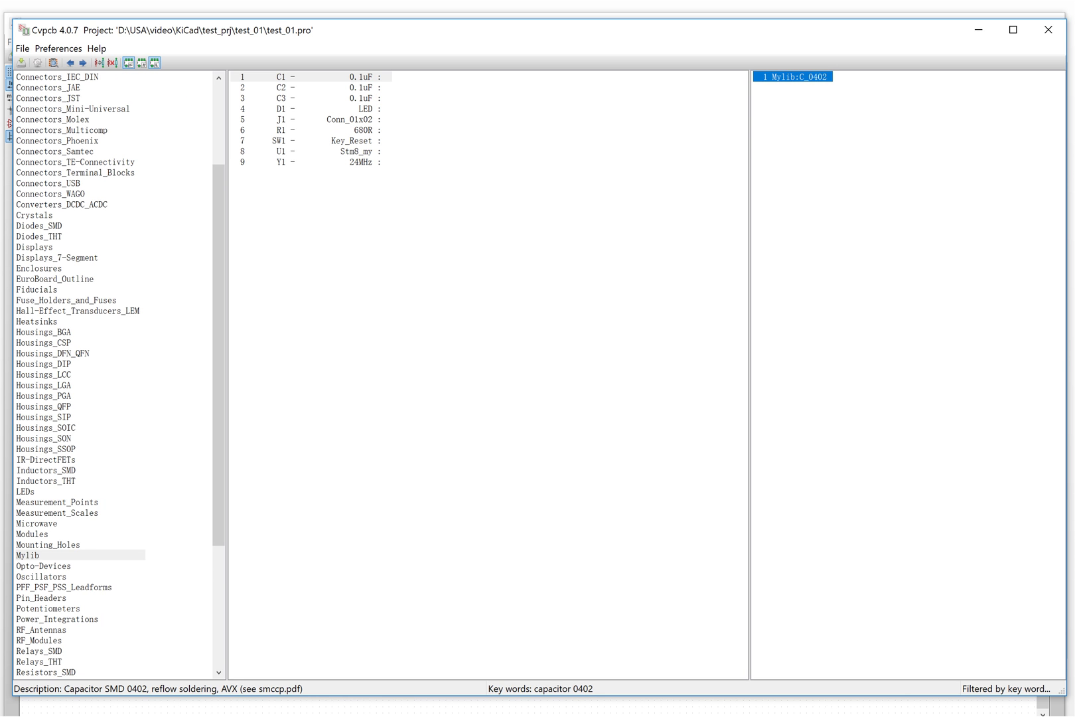
click(128, 66)
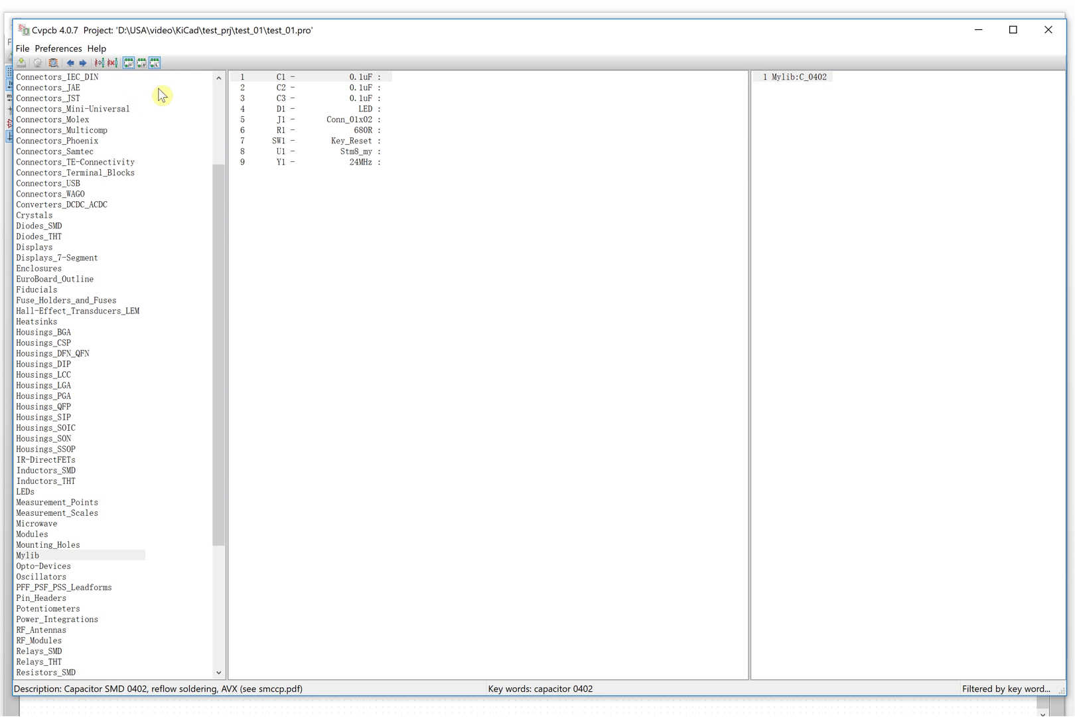
click(130, 64)
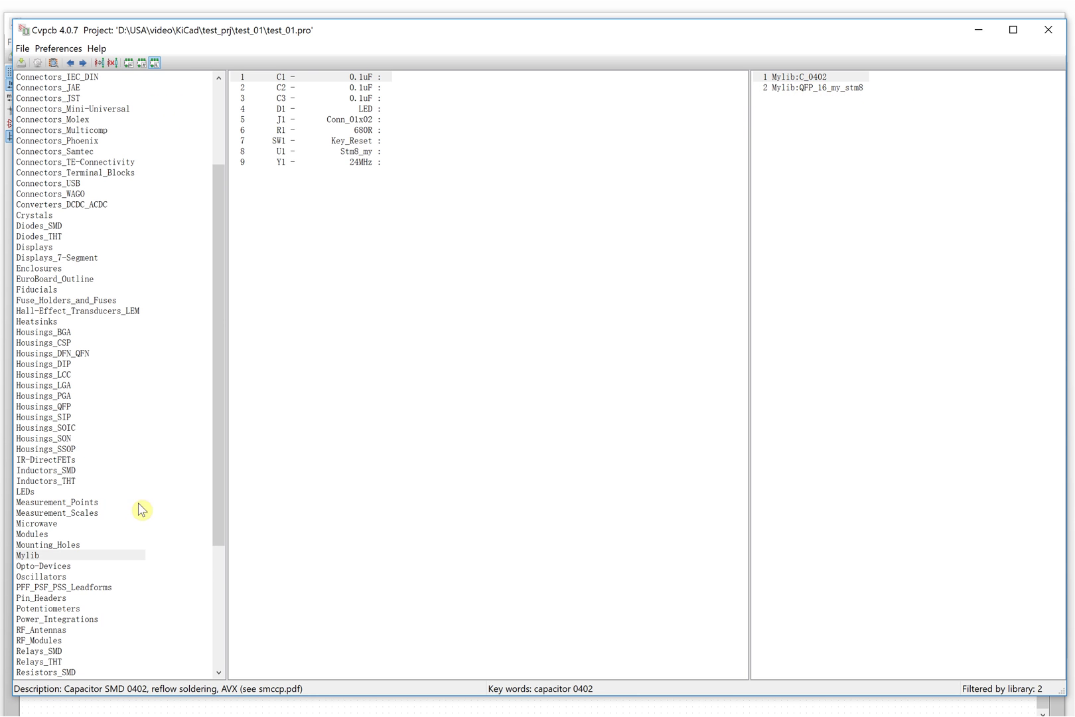
click(129, 64)
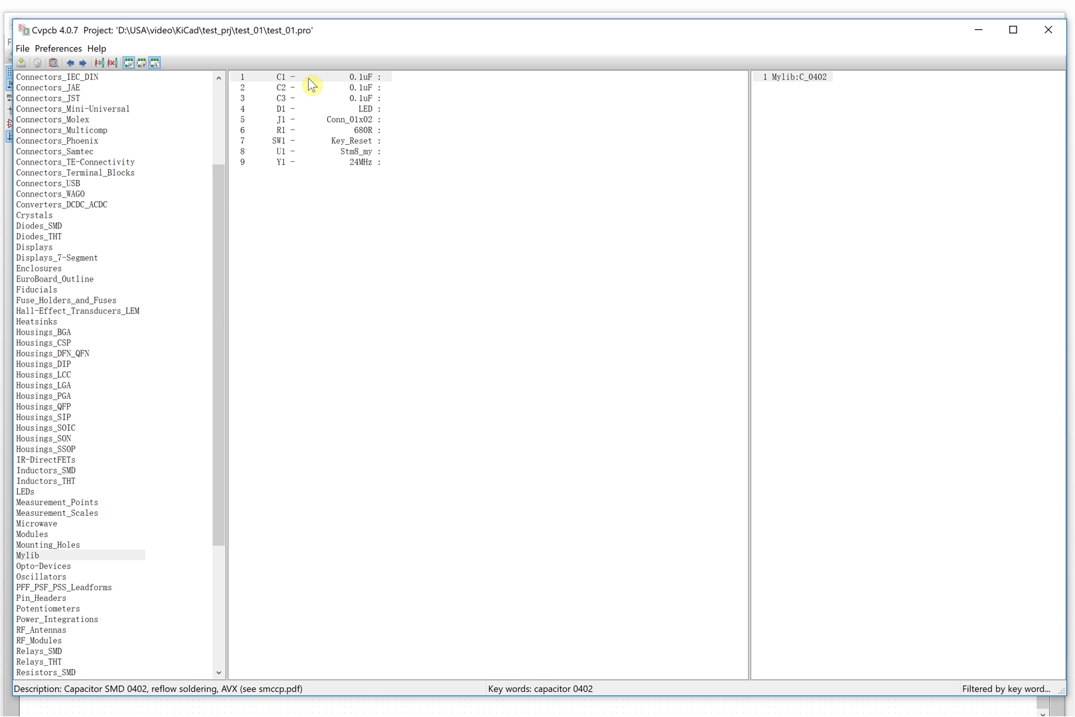
Step: Assign the Mylib:C_0402 footprint to capacitor C1
click(375, 78)
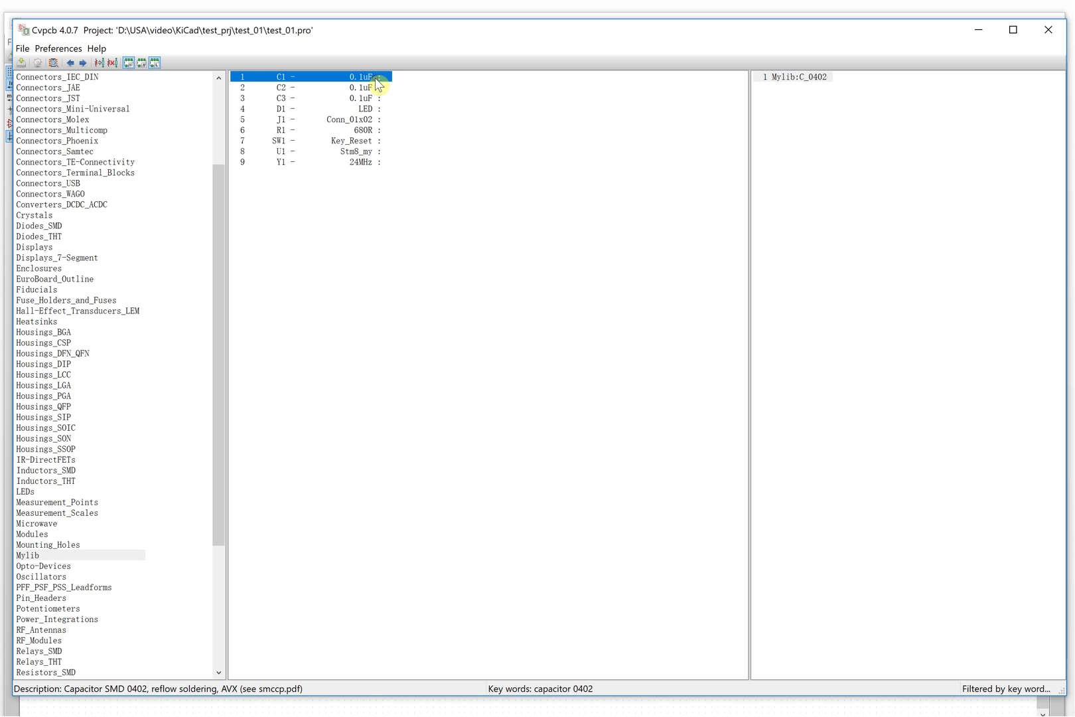
click(799, 79)
double_click(799, 79)
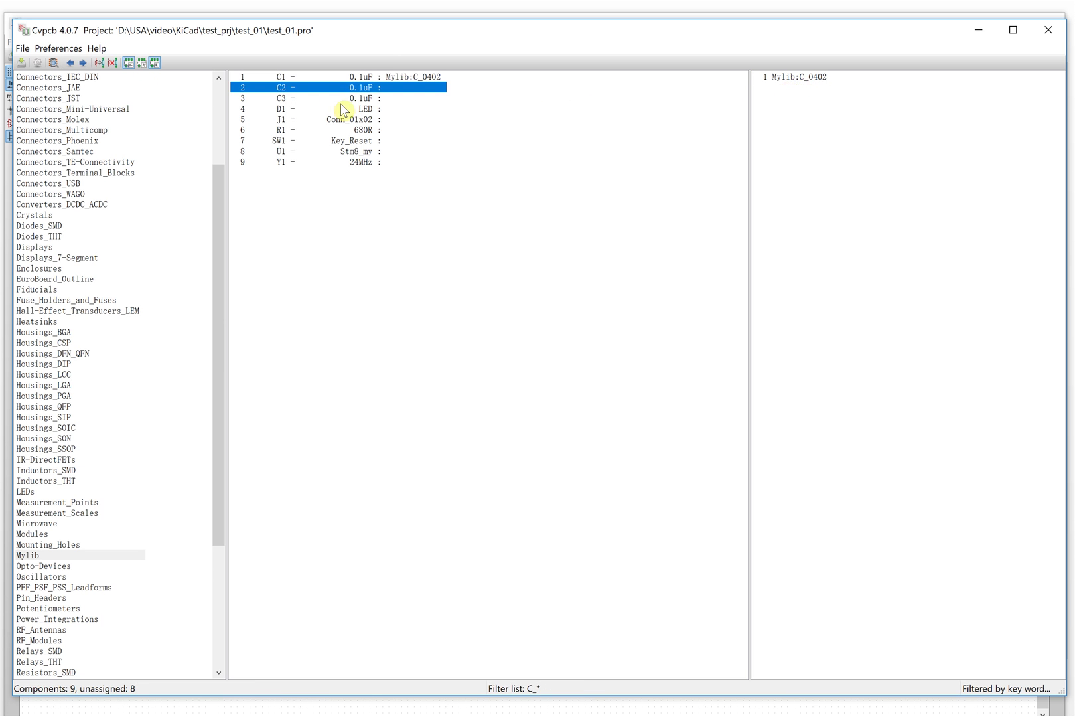
Step: Keep only the keyword filter active and assign the Capacitors_SMD:C_0402 footprint to capacitors C2 and C3
click(159, 65)
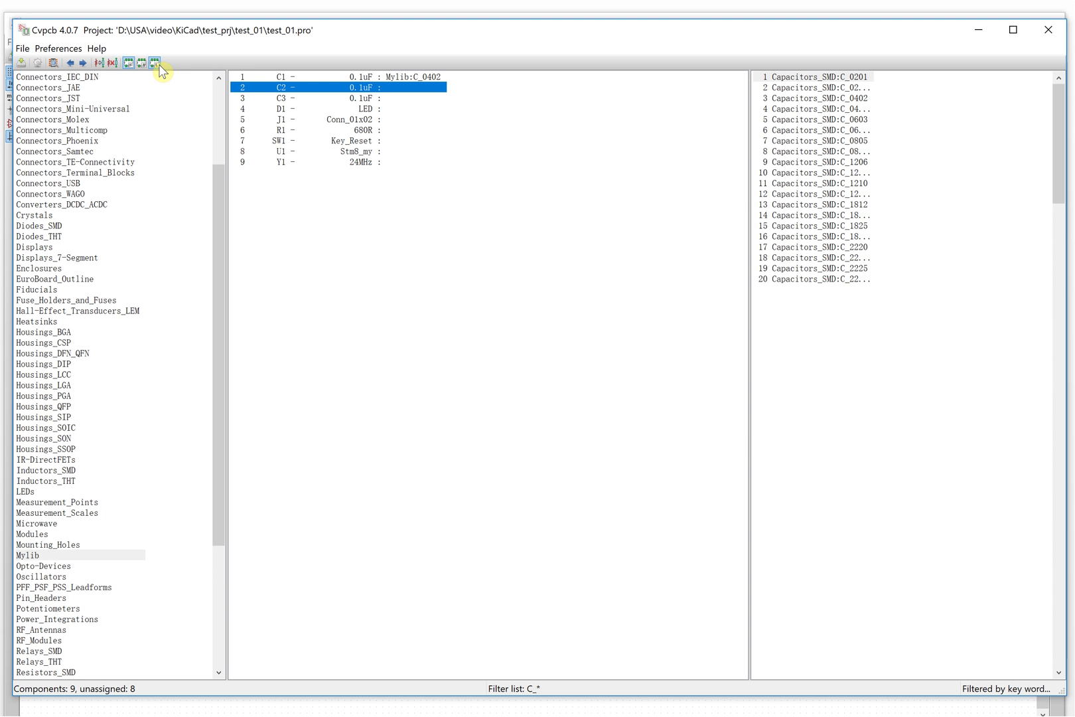
click(857, 99)
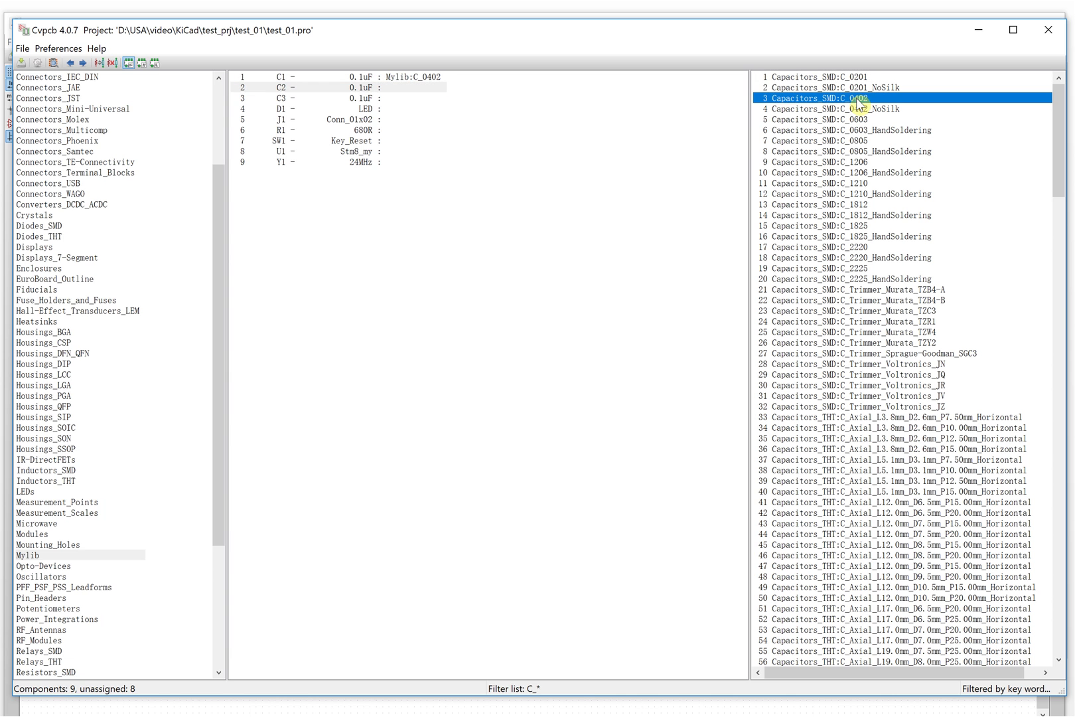
double_click(857, 99)
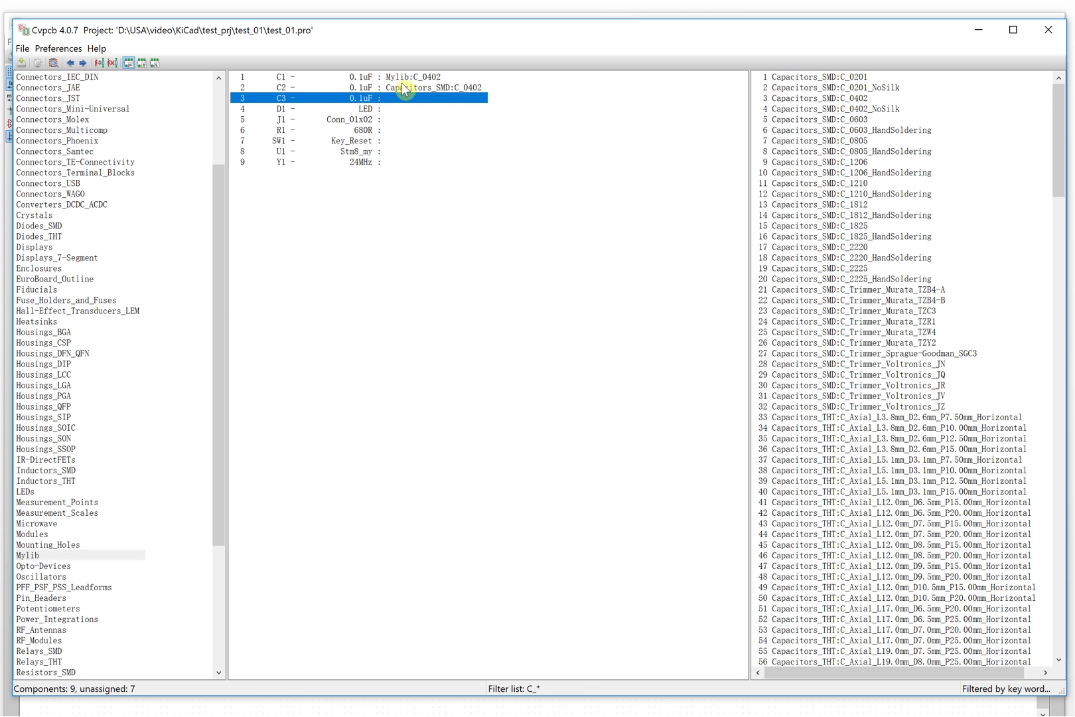
double_click(824, 99)
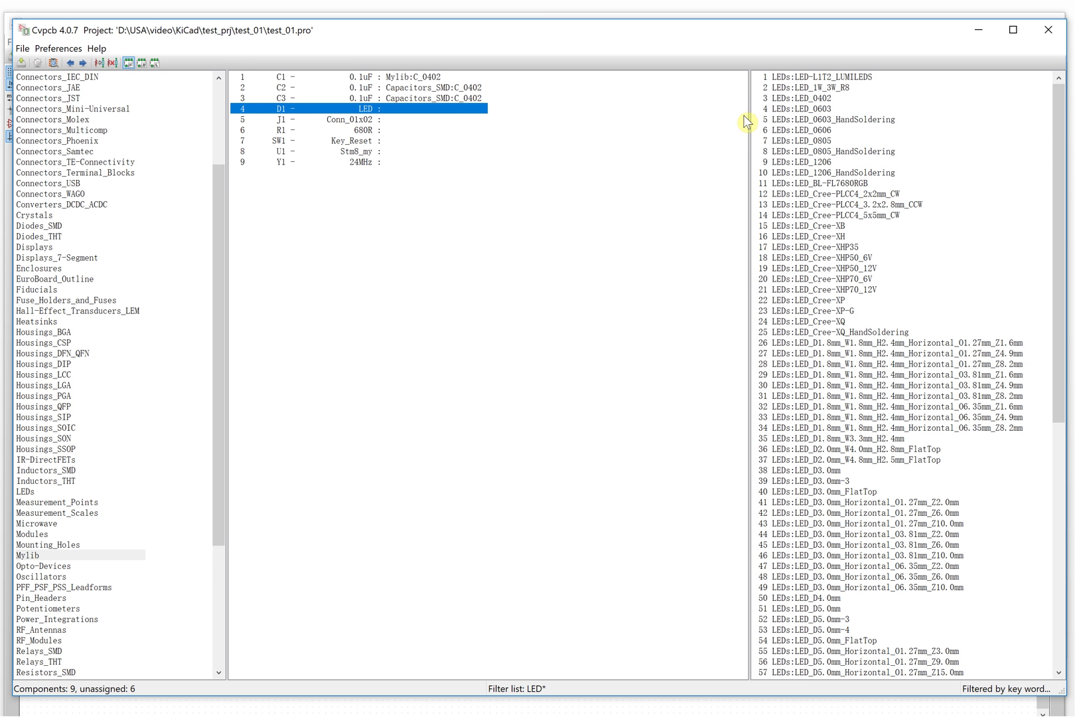
Step: Replace capacitor C1's footprint with Capacitors_SMD:C_0402
click(418, 78)
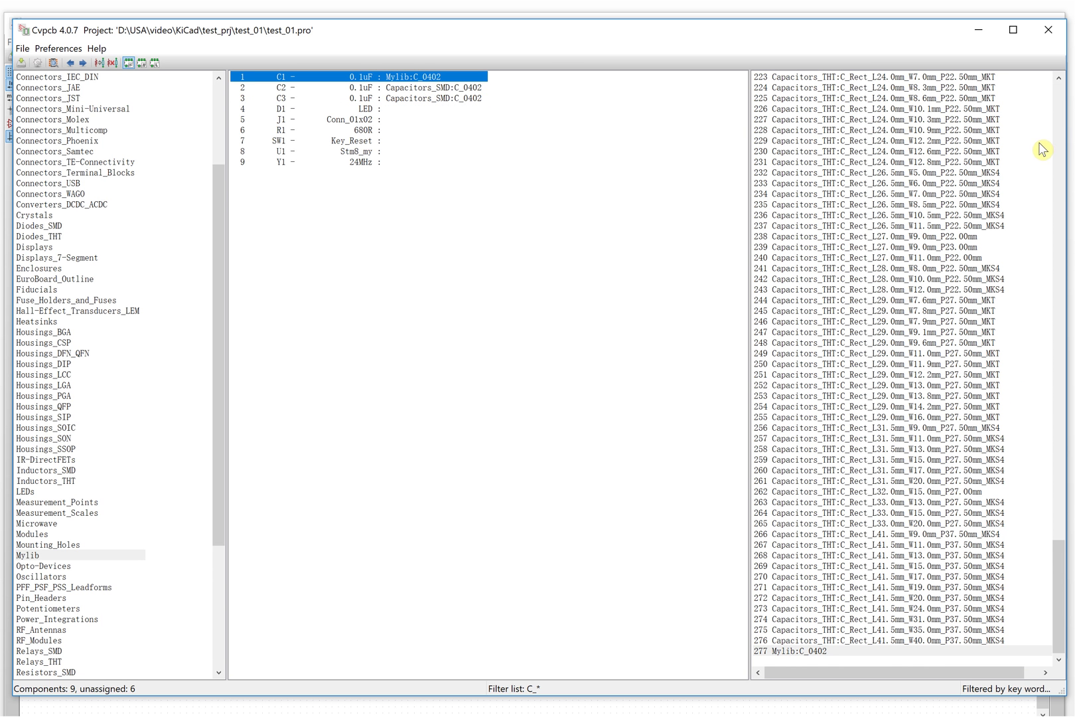
drag(1065, 568, 1064, 67)
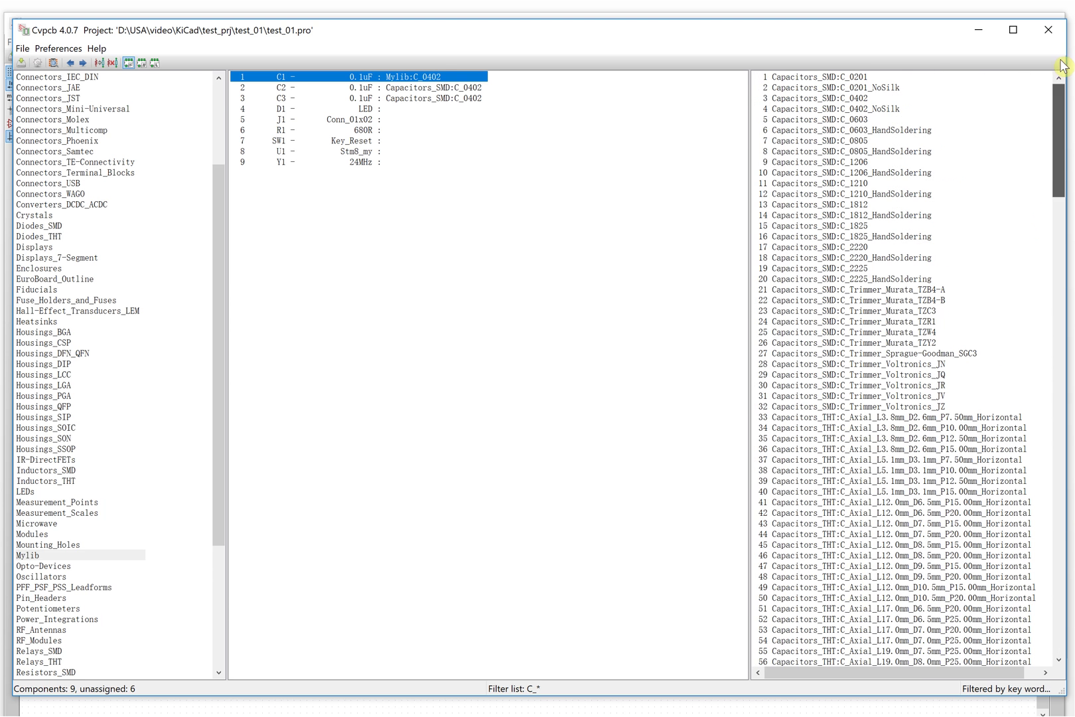
double_click(851, 99)
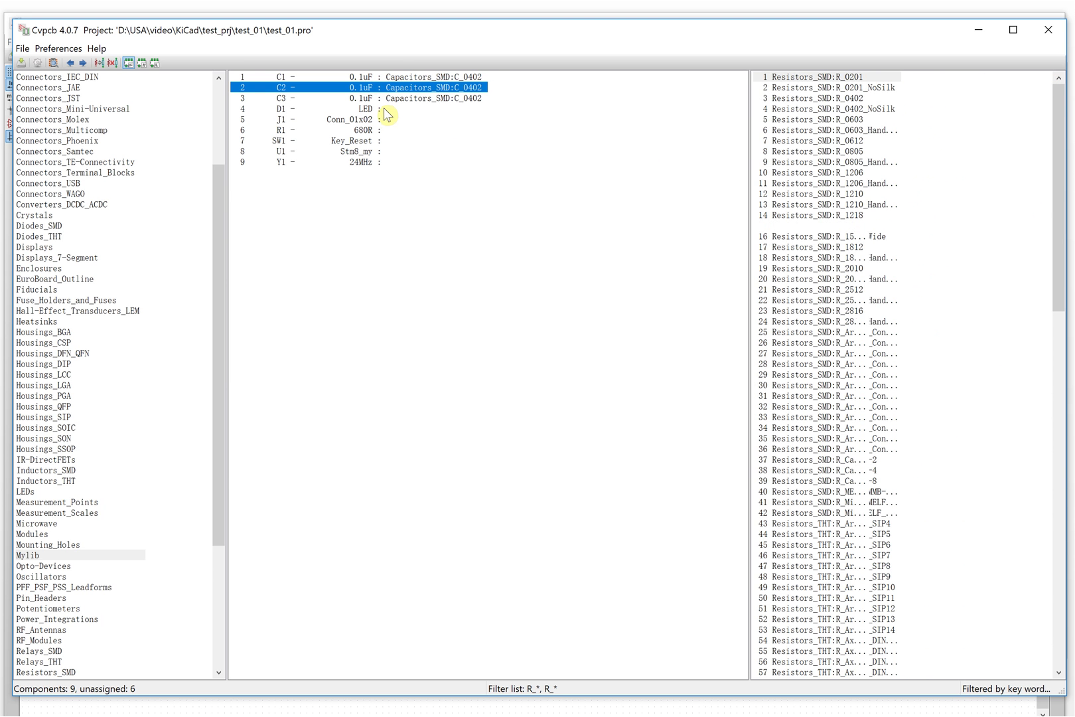
Step: Review the keyword-filtered footprints offered for LED D1, capacitor C3, connector J1 and resistor R1
click(535, 130)
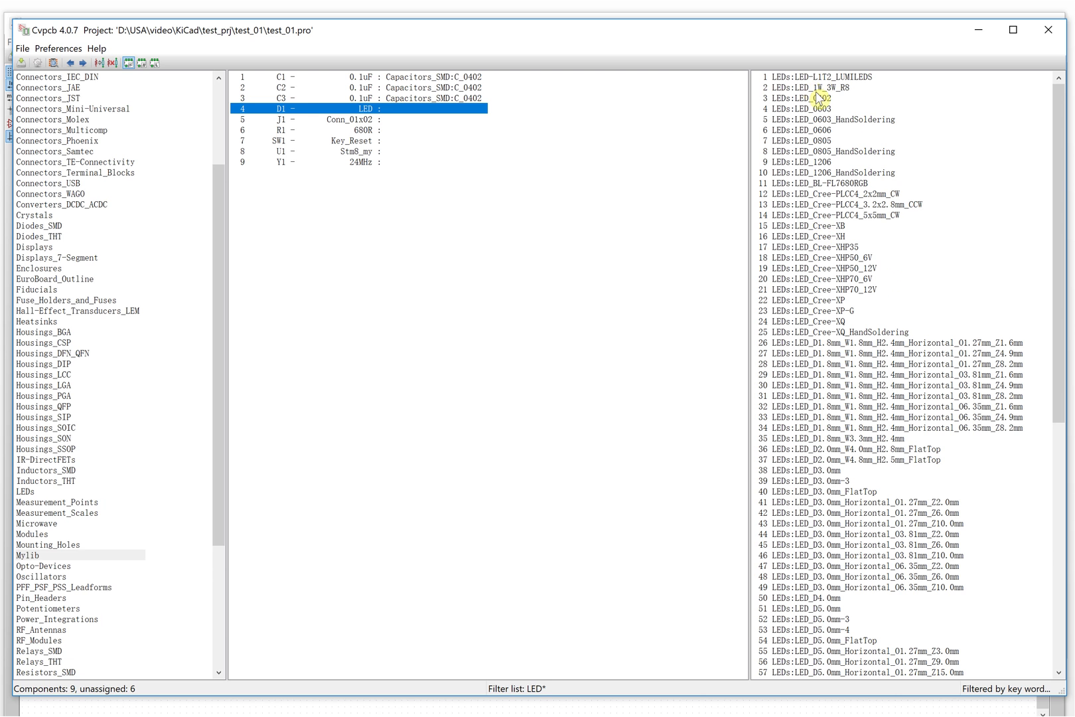
click(365, 110)
click(354, 98)
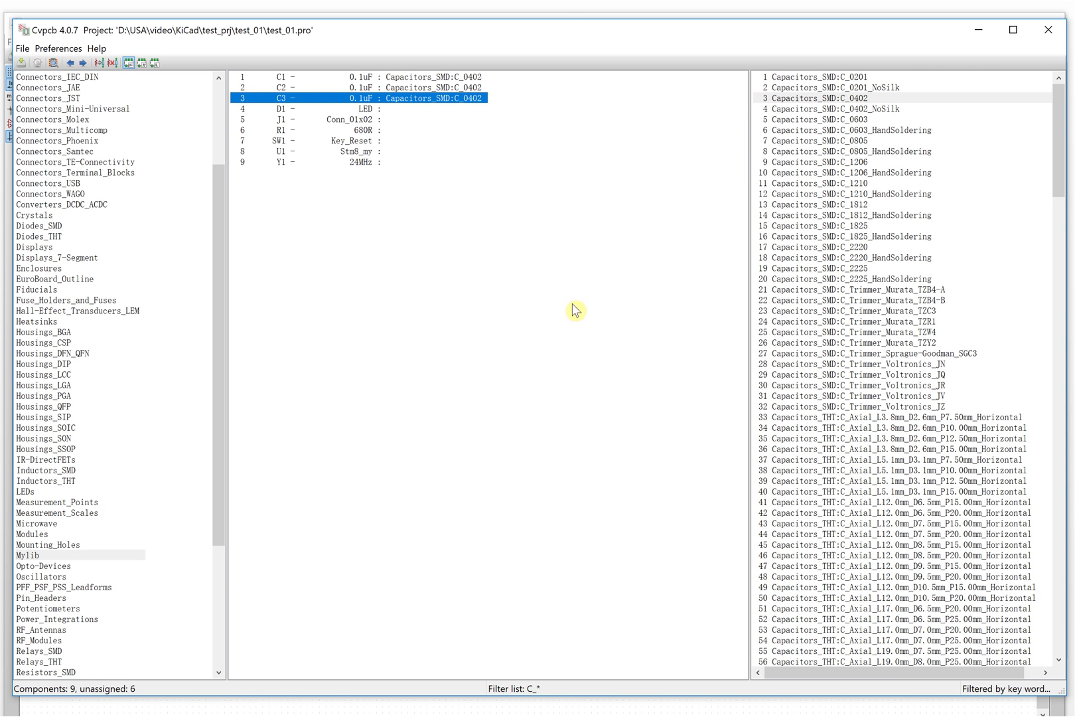
click(362, 122)
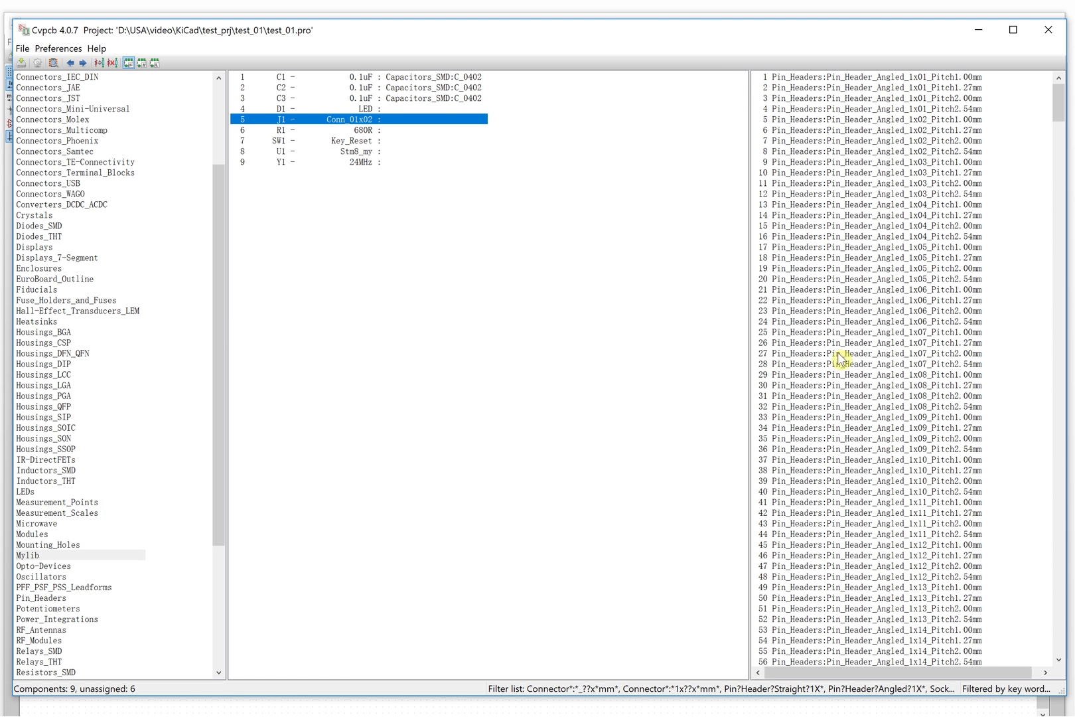
click(359, 130)
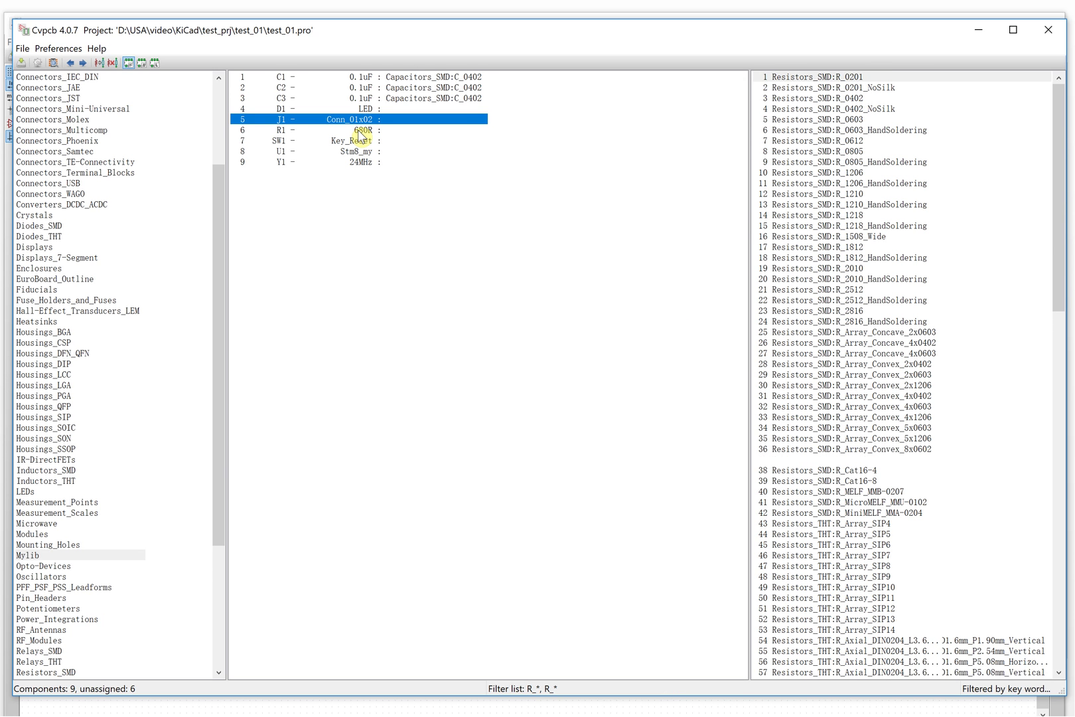
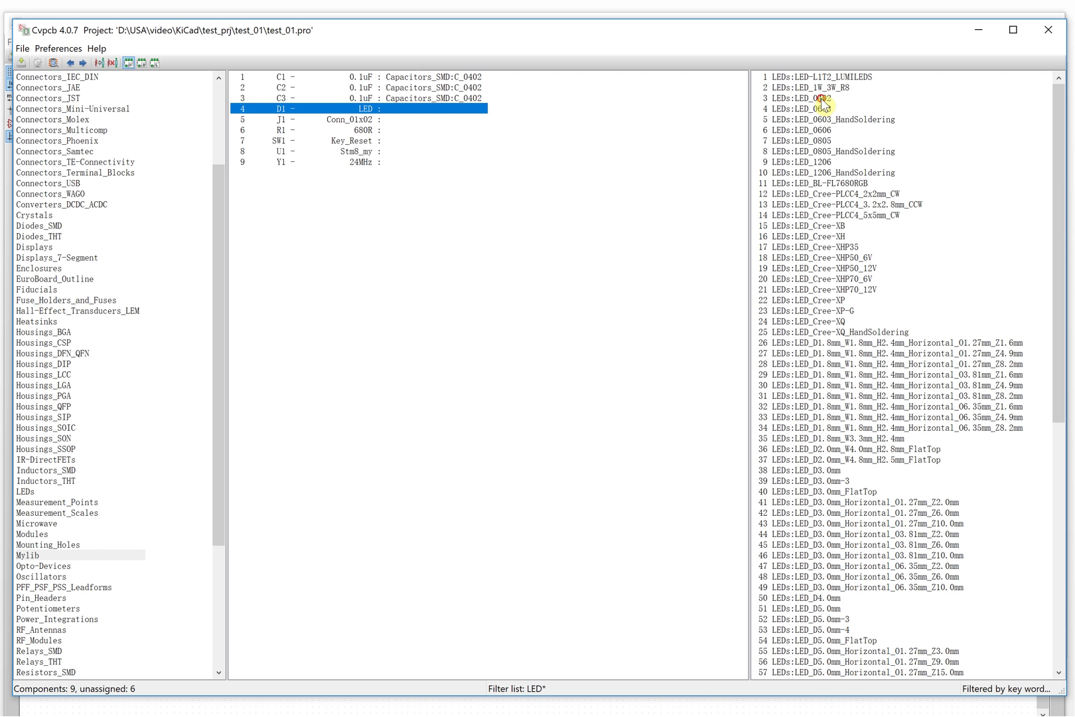
Step: Assign the LEDs:LED_0402 footprint to D1
click(821, 99)
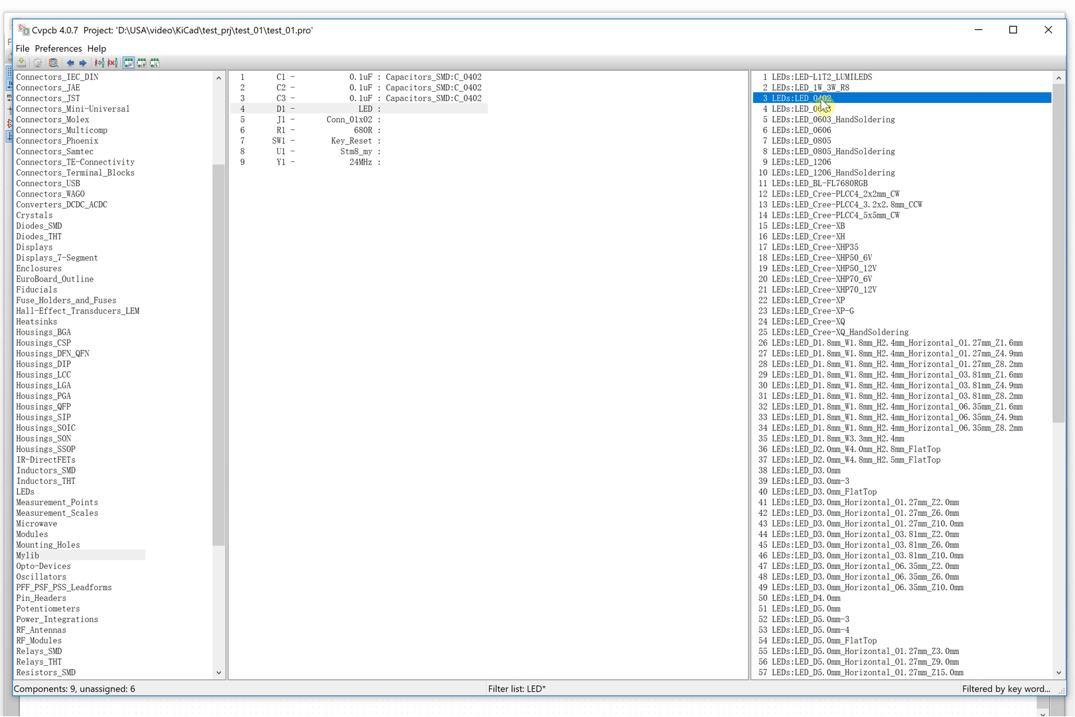
double_click(822, 100)
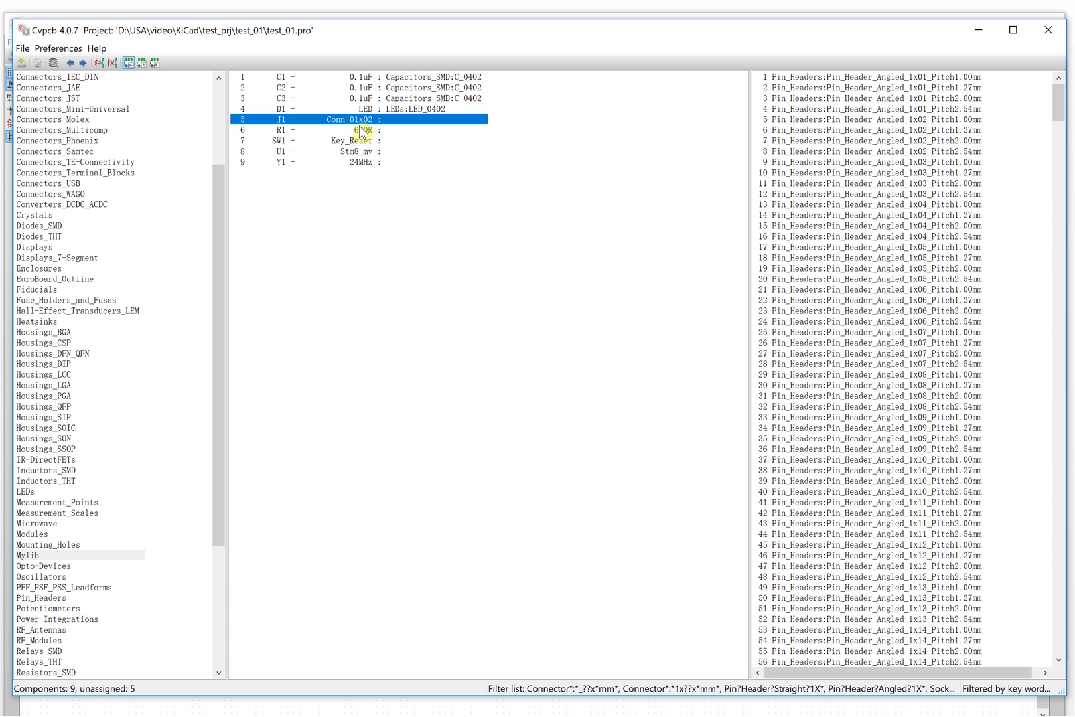
Step: Add the pin-count filter for connector J1 and open a preview of the Pin_Header_Straight_1x02_Pitch2.54mm footprint
click(141, 62)
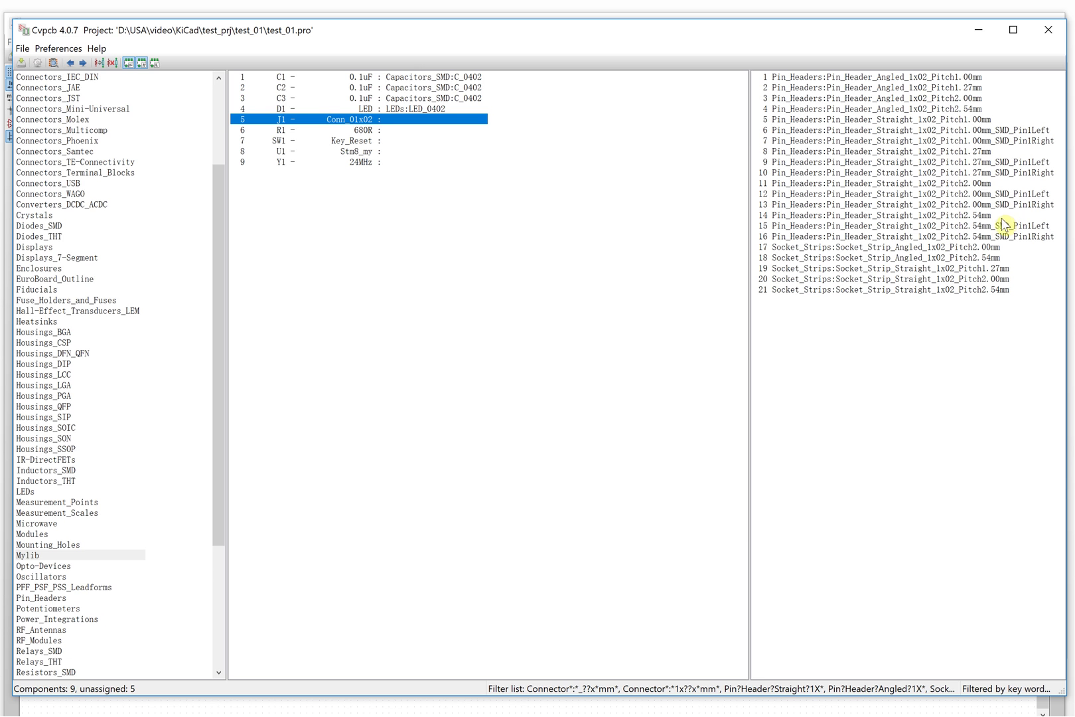
click(985, 215)
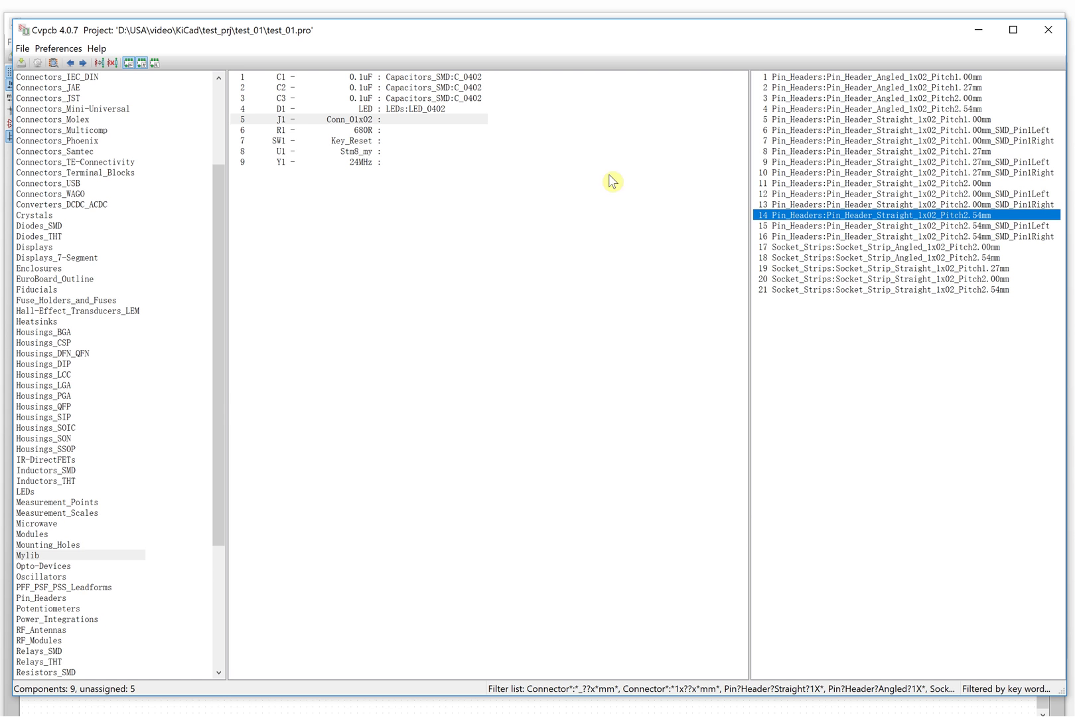
click(53, 63)
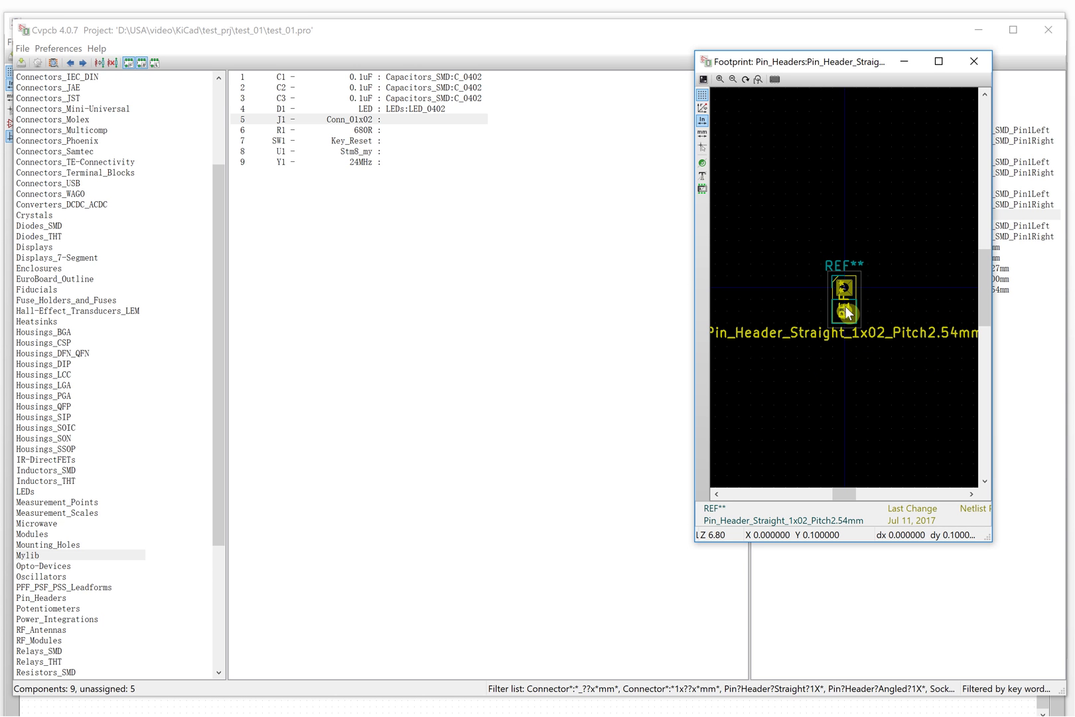
Step: Shrink the footprint assignment window, place it beside the footprint preview, and preview footprints for LED D1 and capacitor C3
drag(1064, 694, 715, 652)
drag(226, 98, 136, 109)
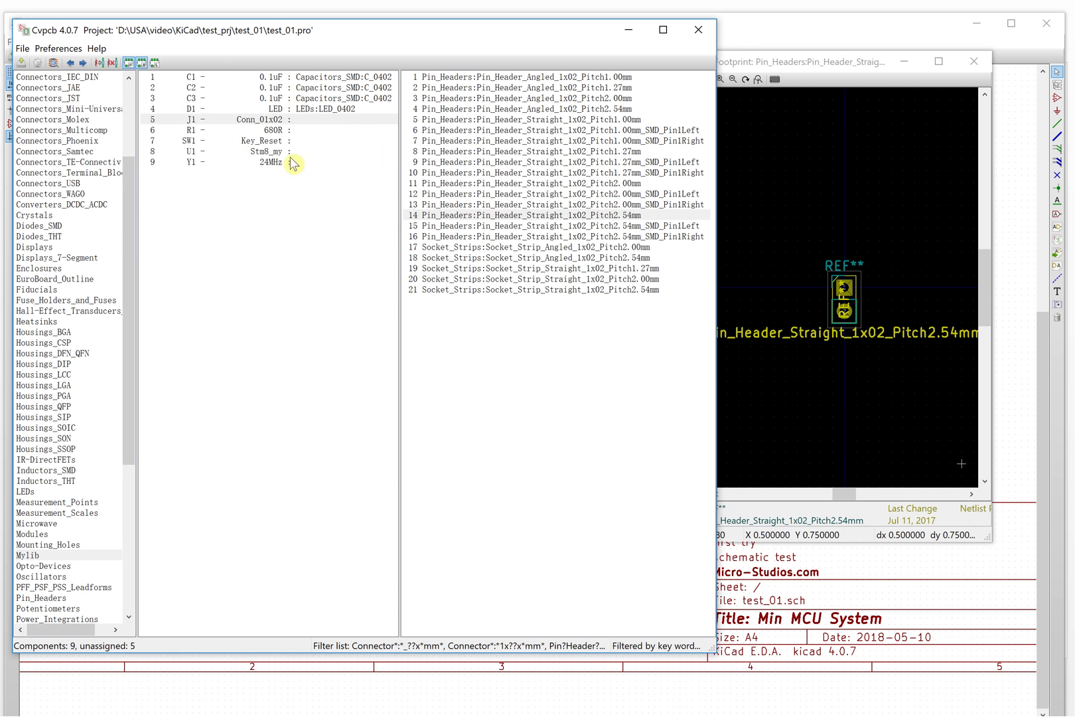
click(339, 115)
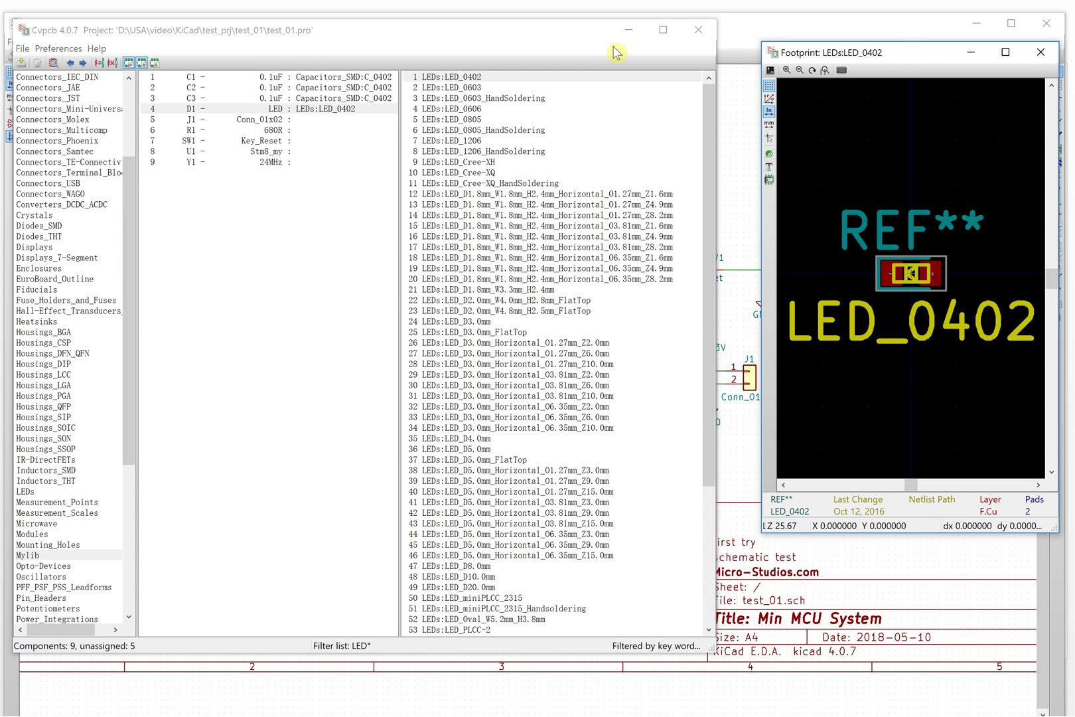
drag(609, 41, 626, 41)
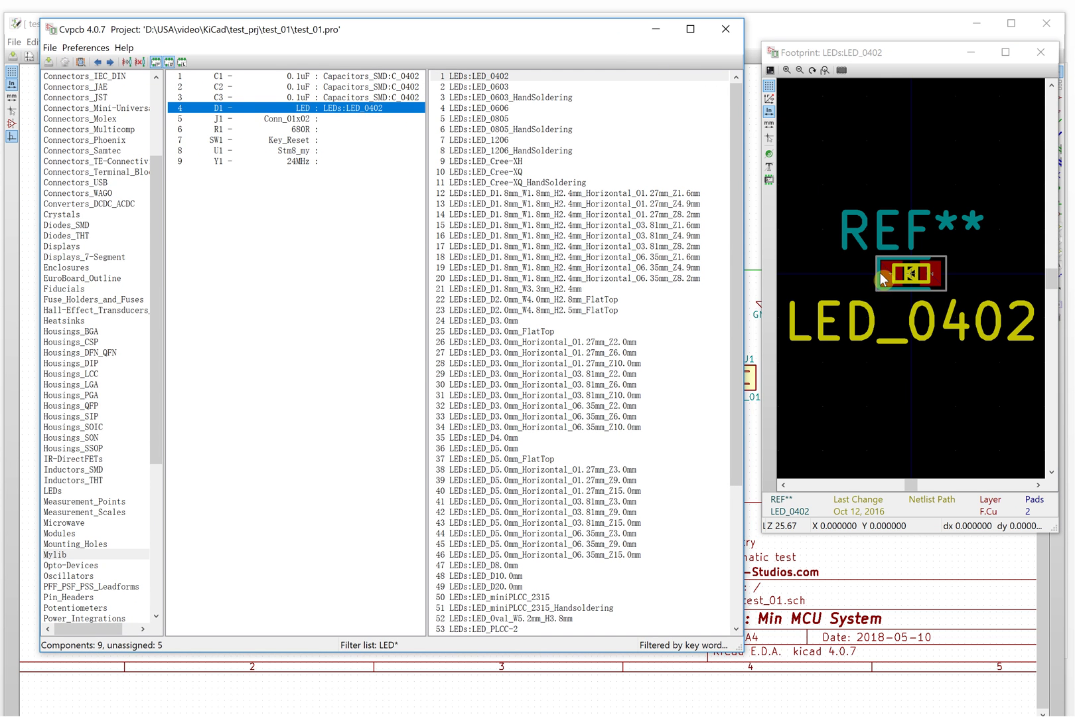
click(339, 99)
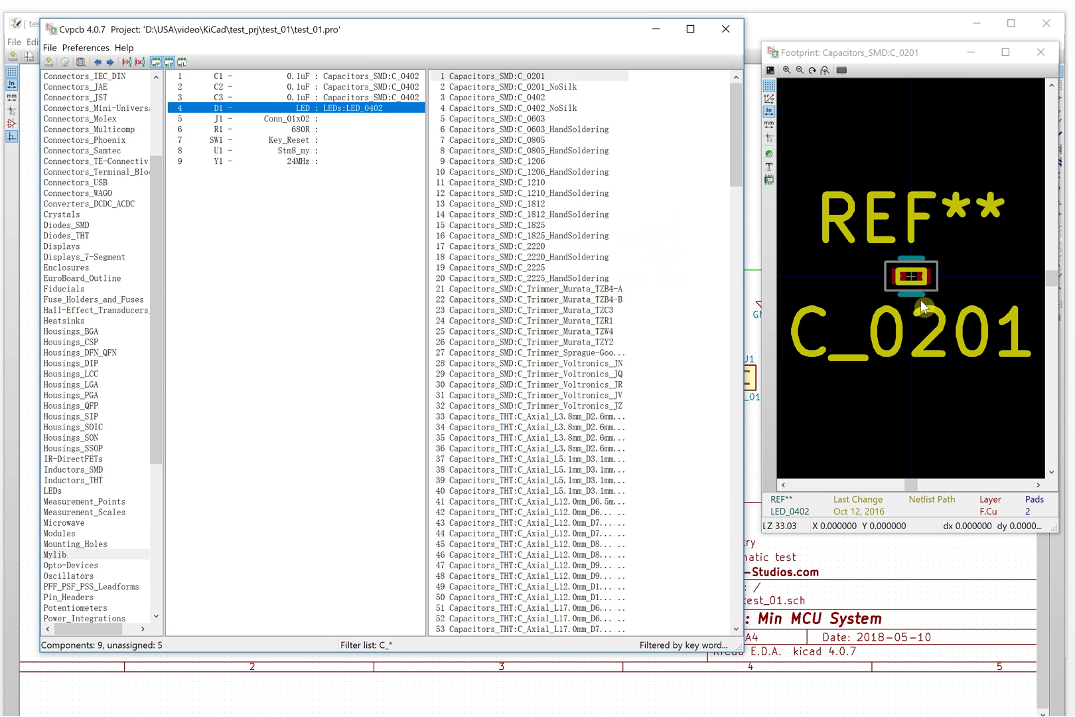
Step: Assign Pin_Headers:Pin_Header_Straight_1x02_Pitch2.54mm to connector J1 and Resistors_SMD:R_0402 to resistor R1
click(296, 122)
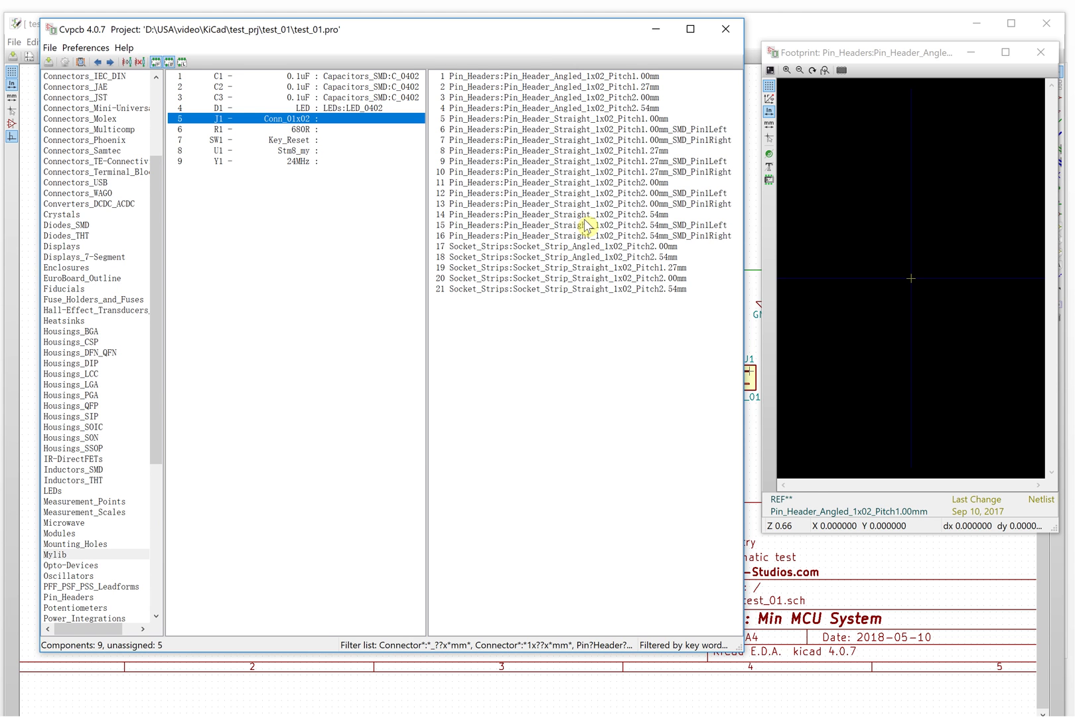
click(554, 108)
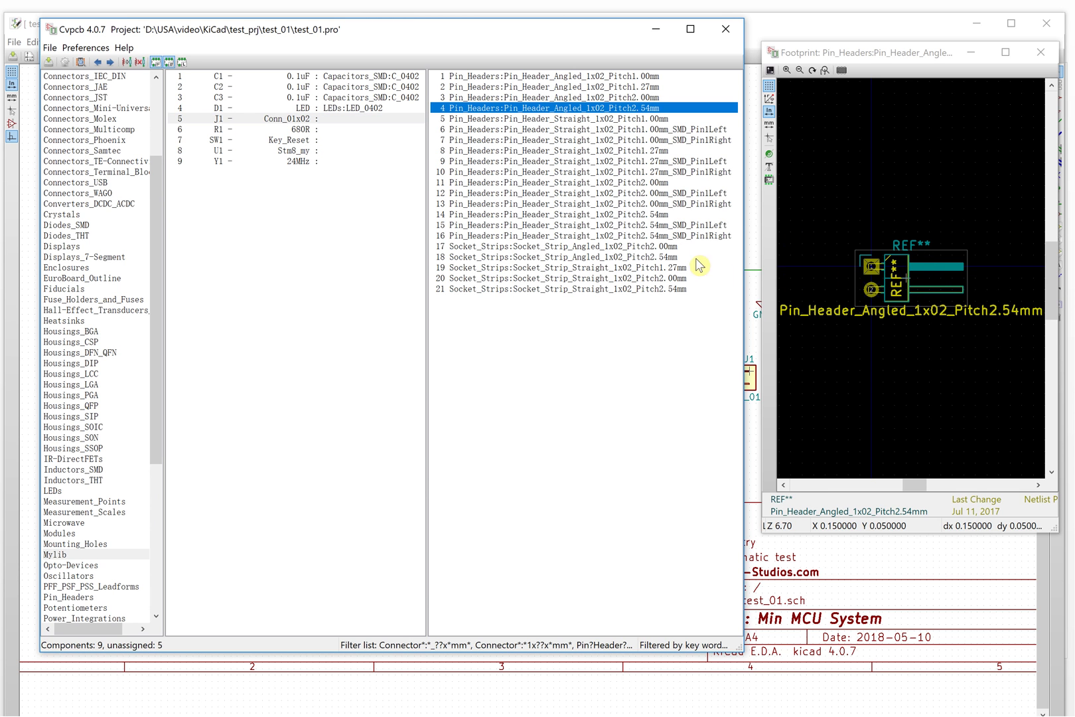
click(661, 215)
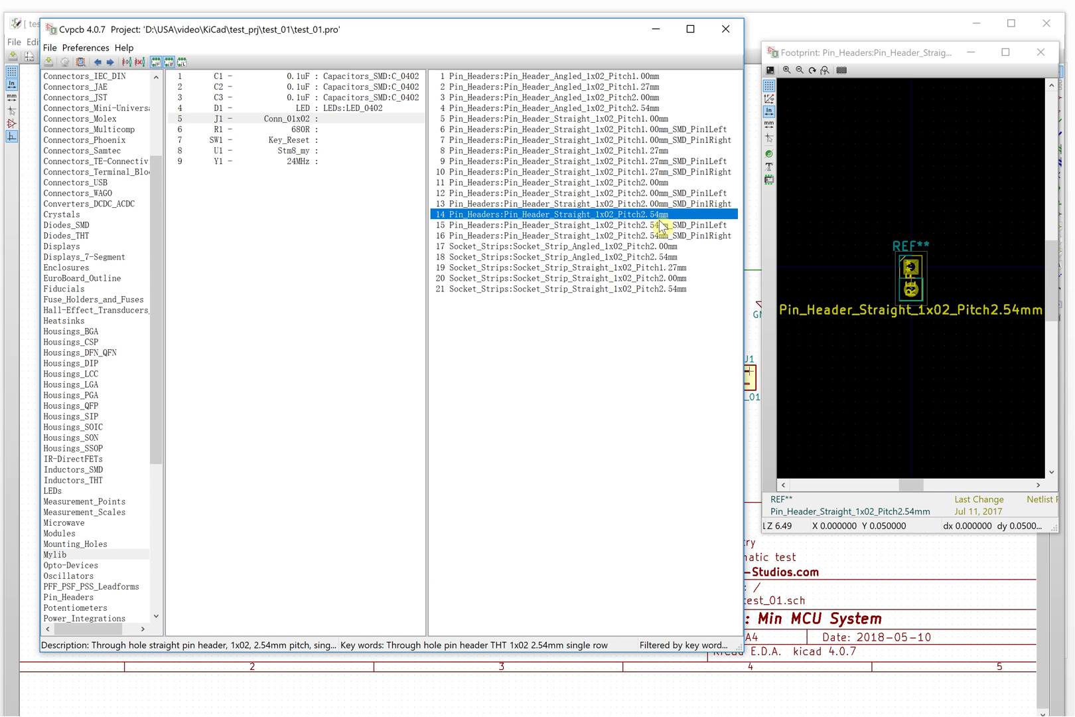
double_click(638, 215)
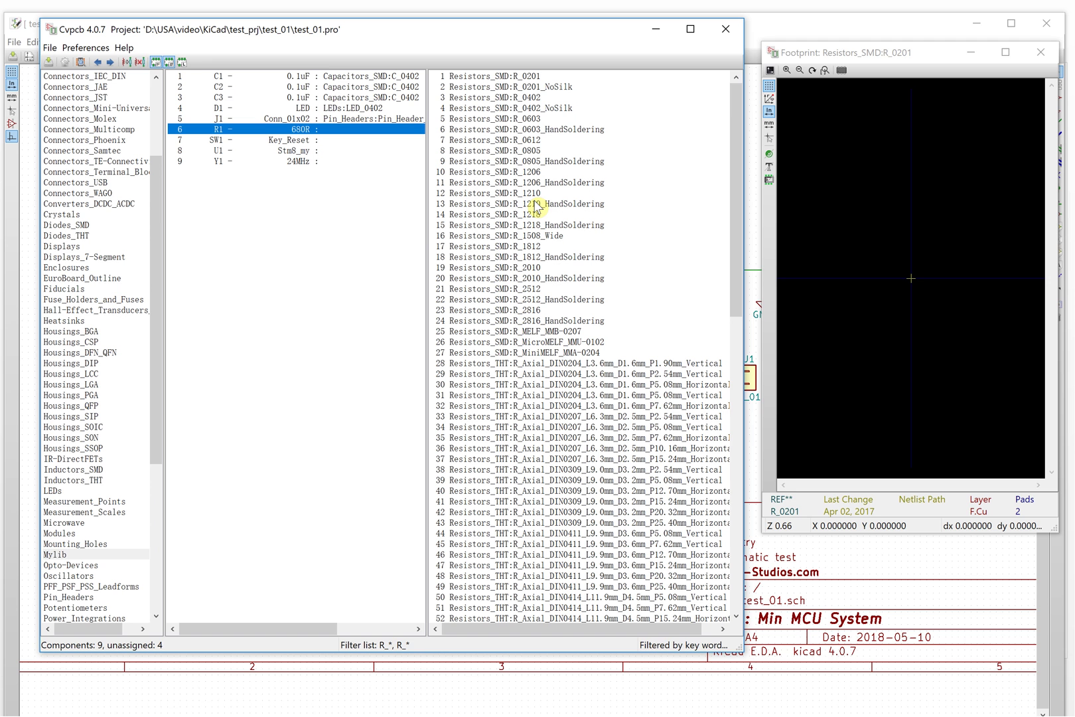
click(516, 99)
double_click(516, 100)
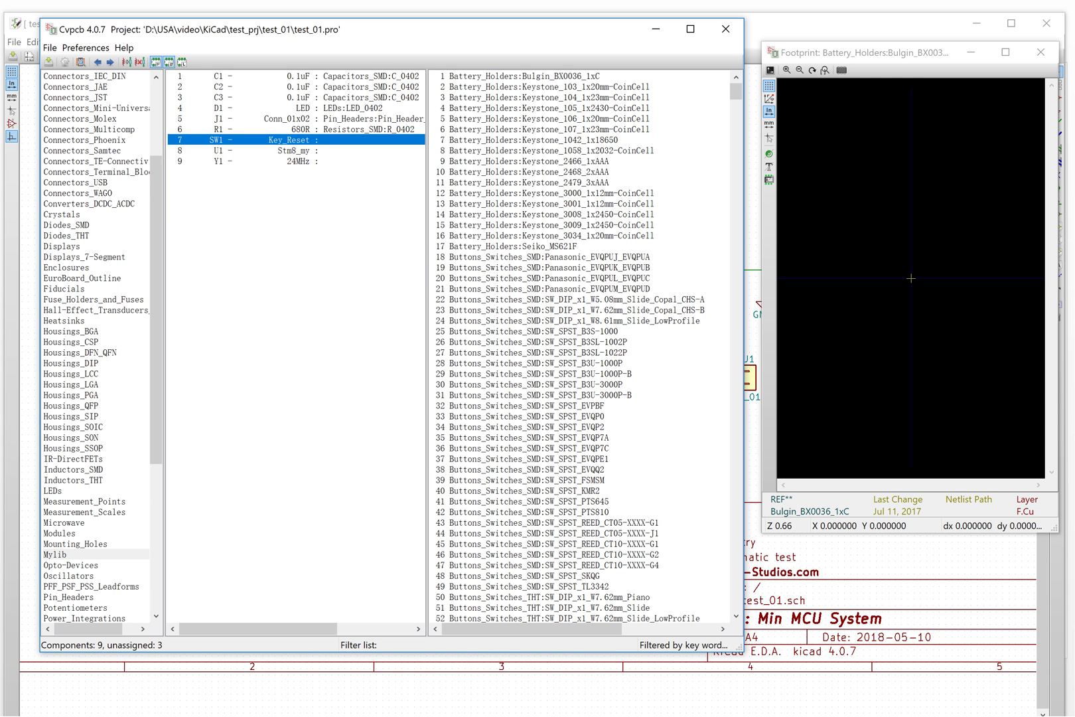
Step: Check the reset switch SW1 in the schematic and return to the footprint assignment window
drag(510, 31, 349, 243)
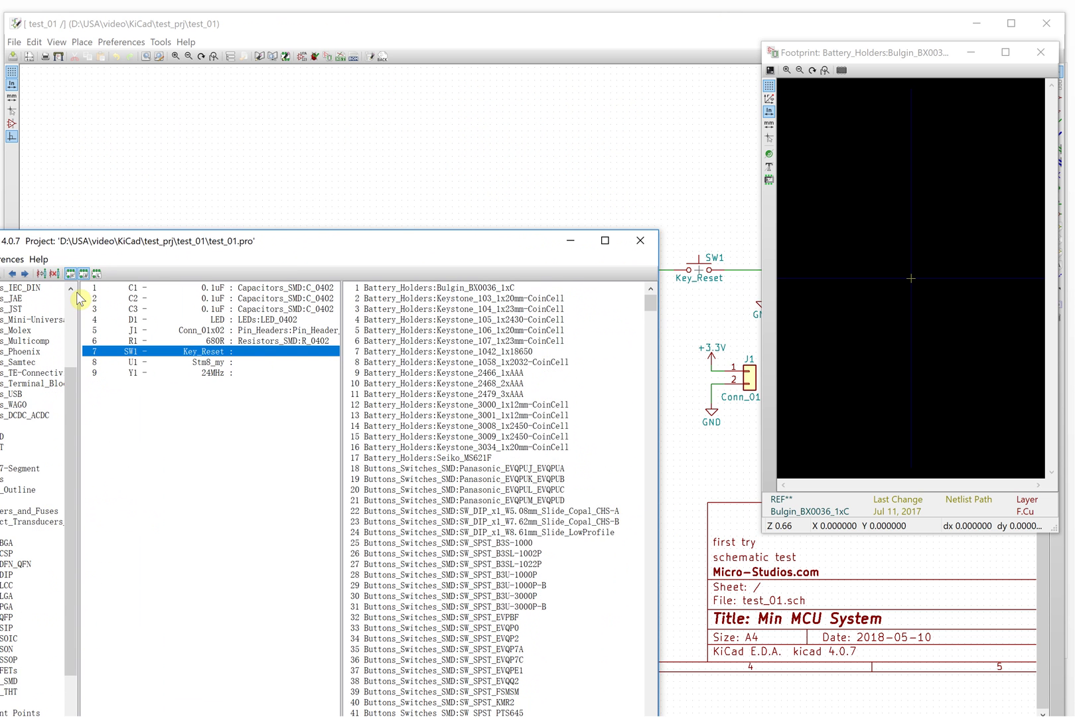
click(511, 166)
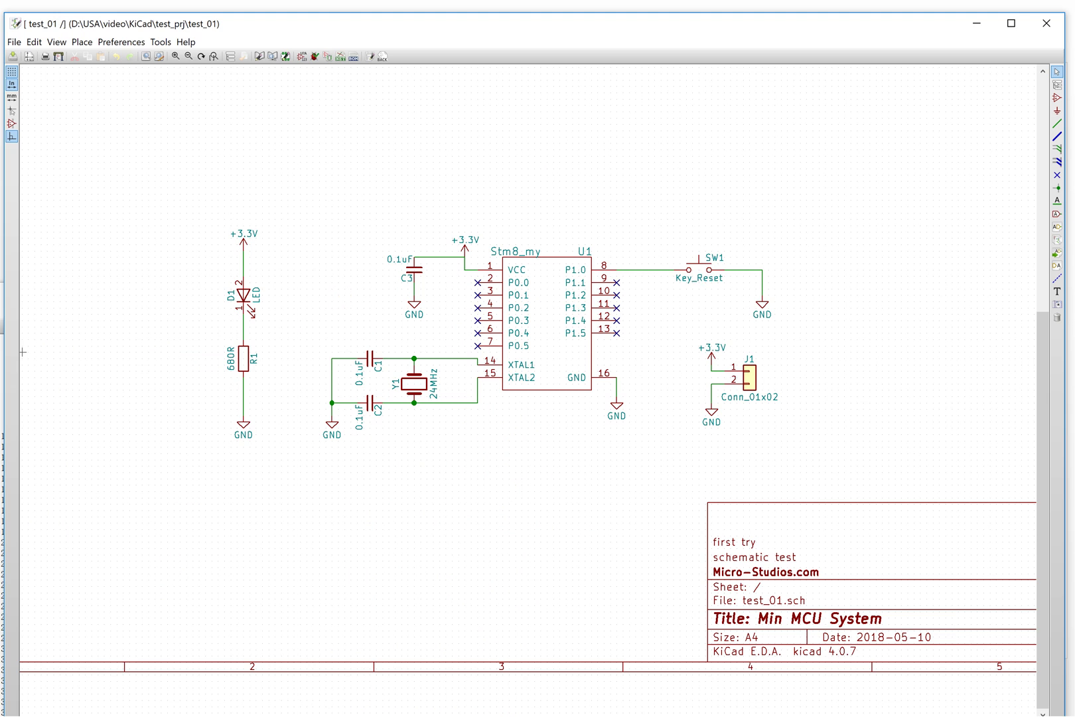
key(alt+Tab)
drag(390, 67, 384, 65)
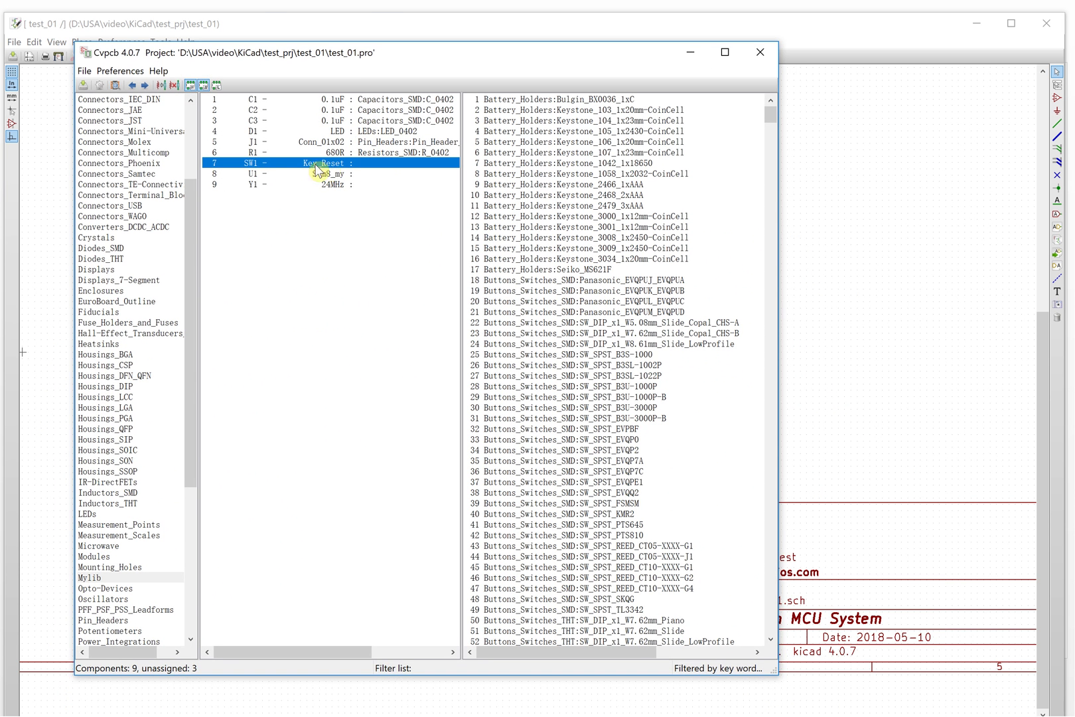
Step: Browse the switch footprints for SW1 and preview SW_SPST_B3U-1000P and SW_SPST_B3S-1000
scroll(709, 337, down, 9)
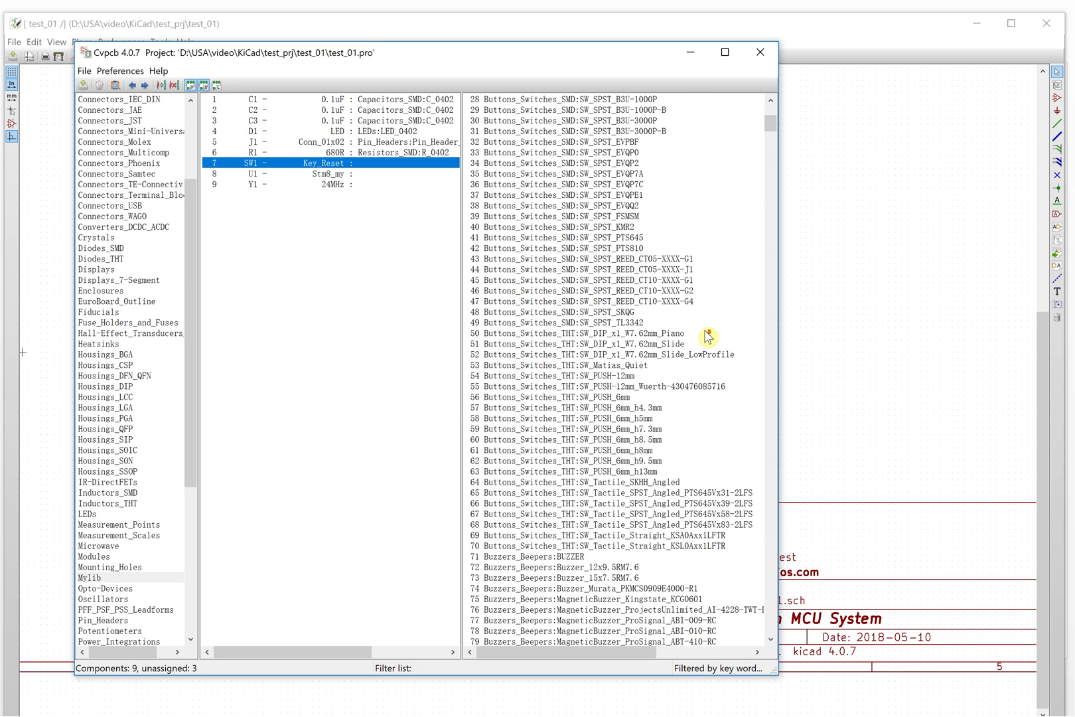
scroll(706, 337, down, 4)
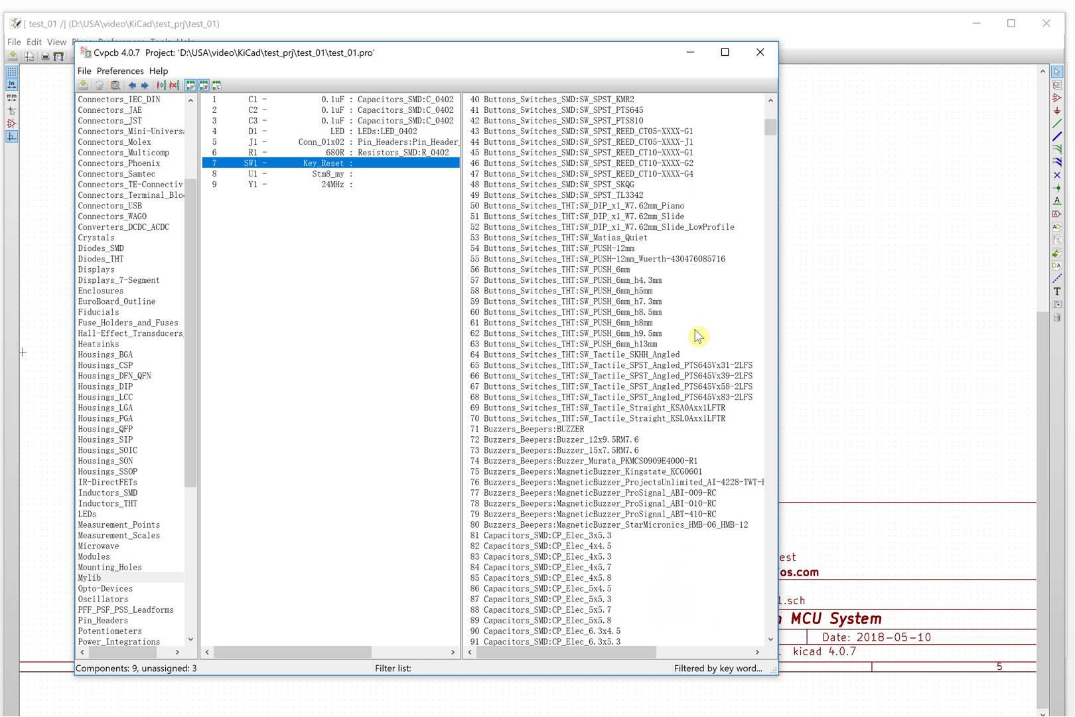
scroll(698, 337, up, 2)
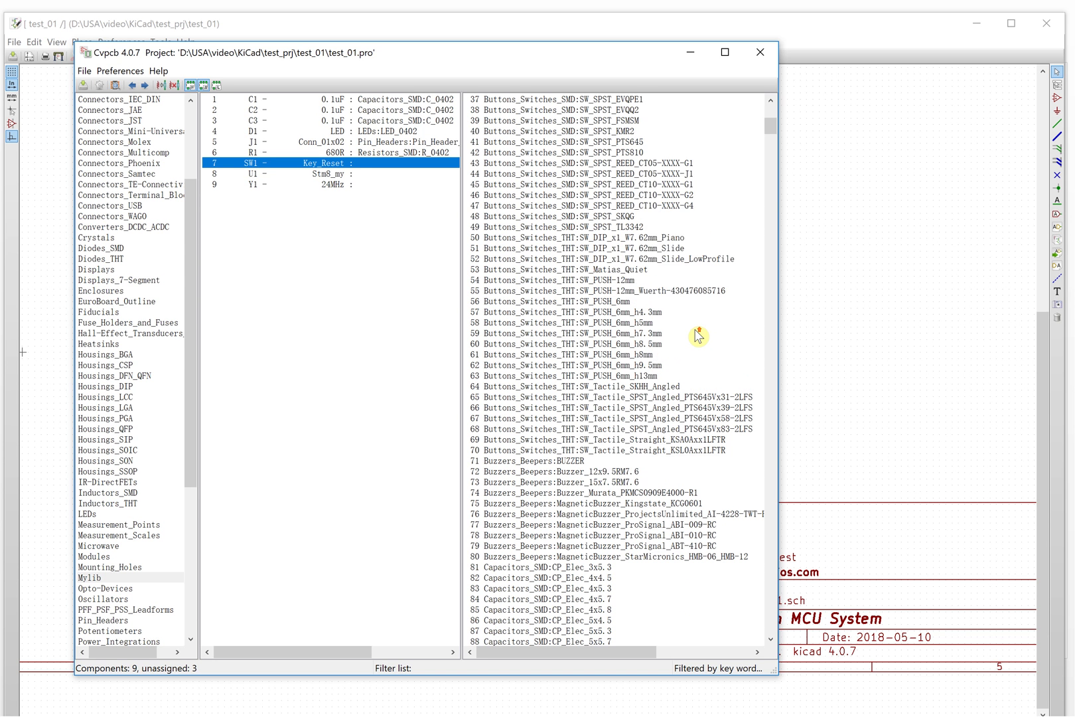
scroll(697, 337, up, 4)
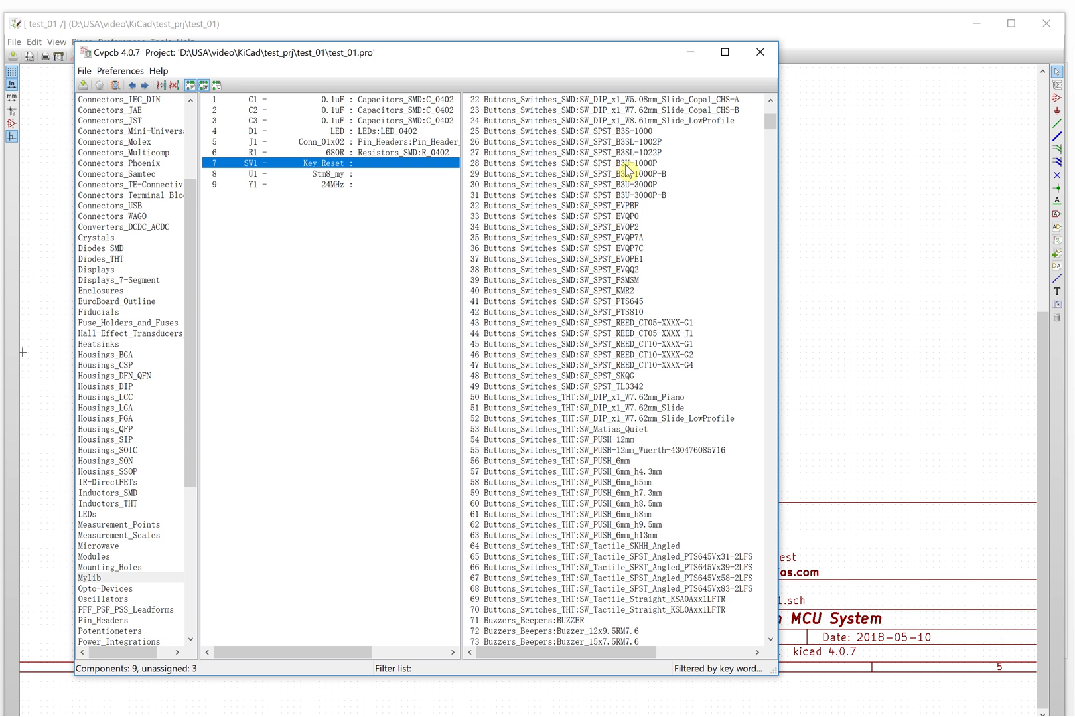
click(626, 166)
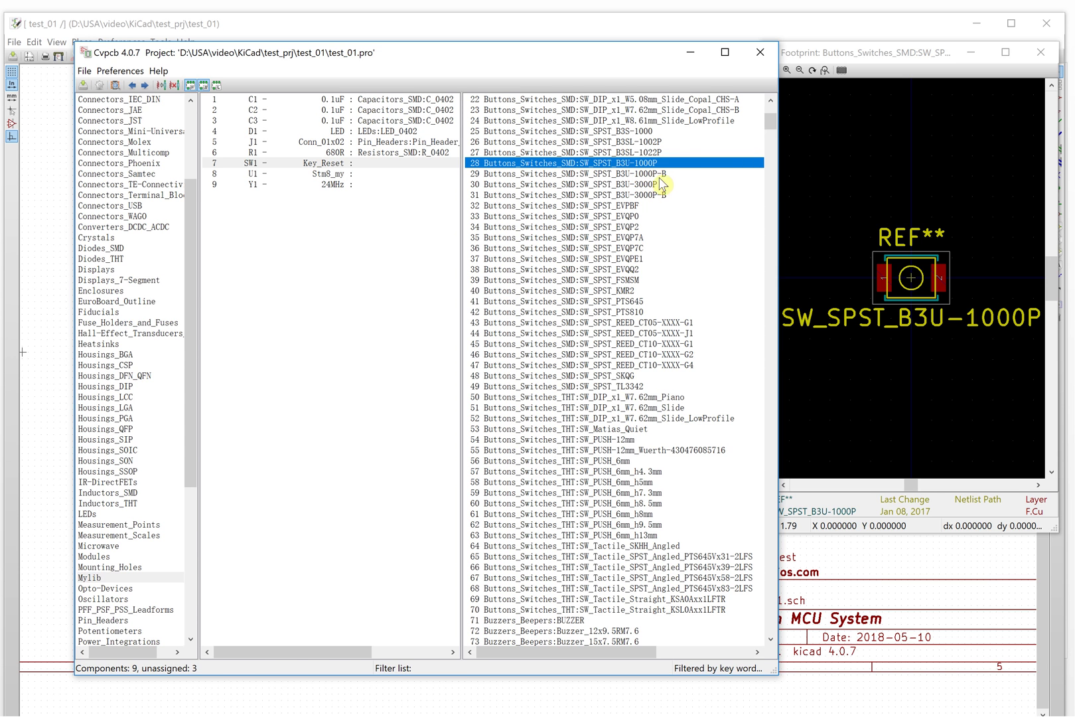
click(643, 132)
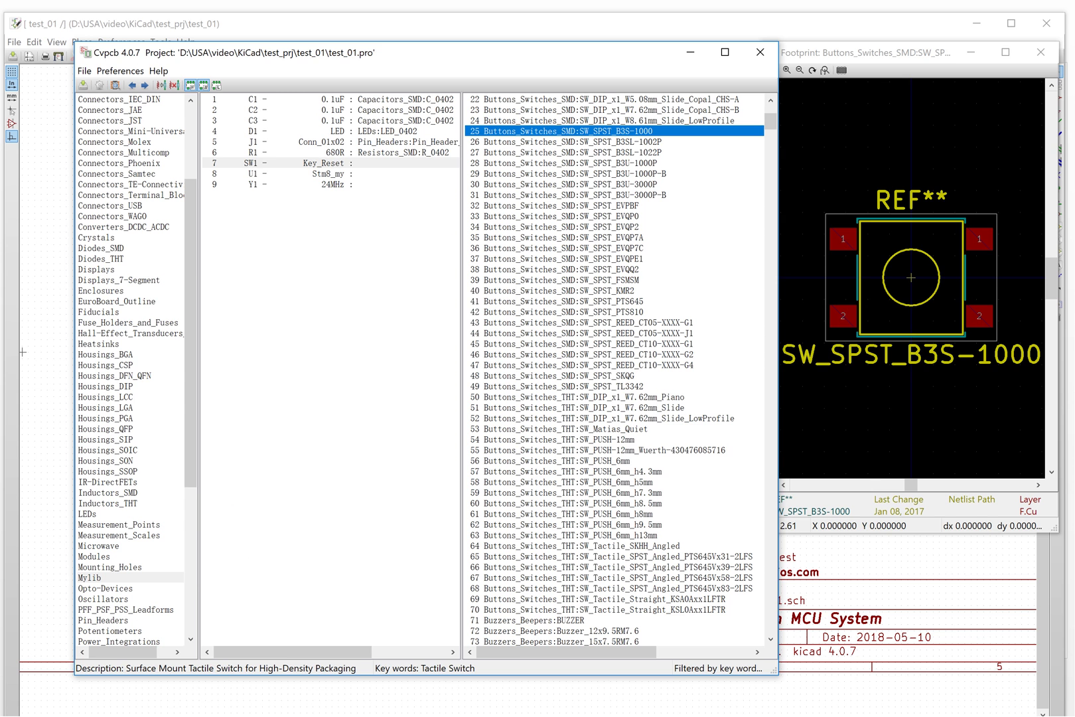
Step: Switch to the browser and examine the Google image results for the sw spst b3s-1000 switch
key(alt+Tab)
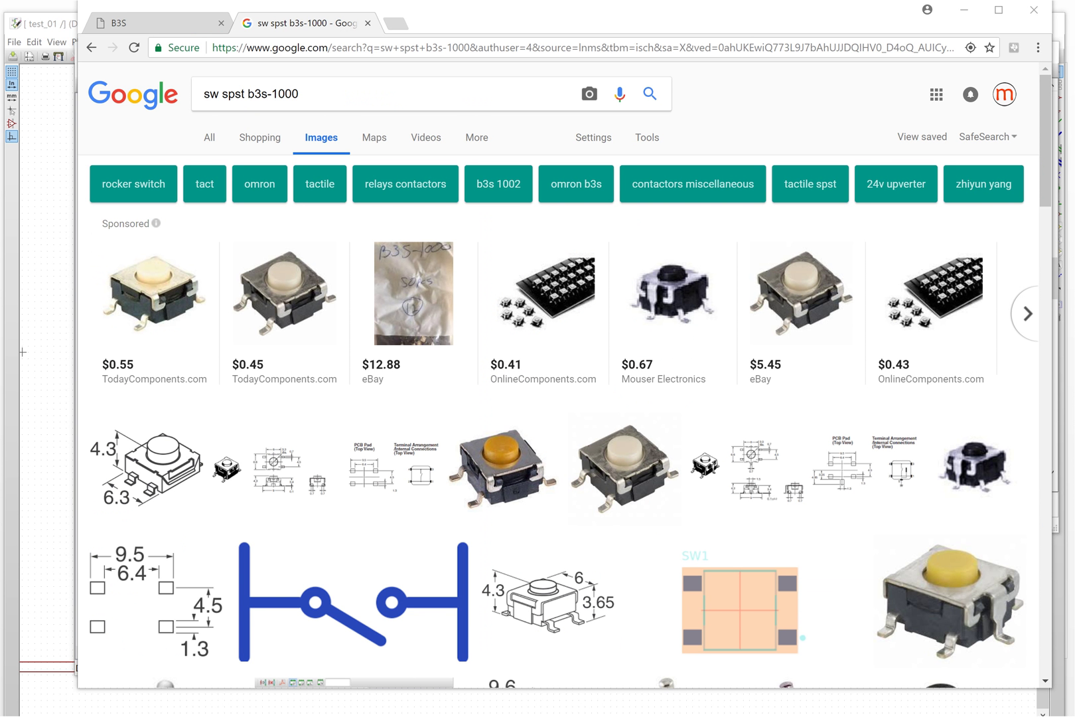
key(alt+Tab)
key(alt+Tab)
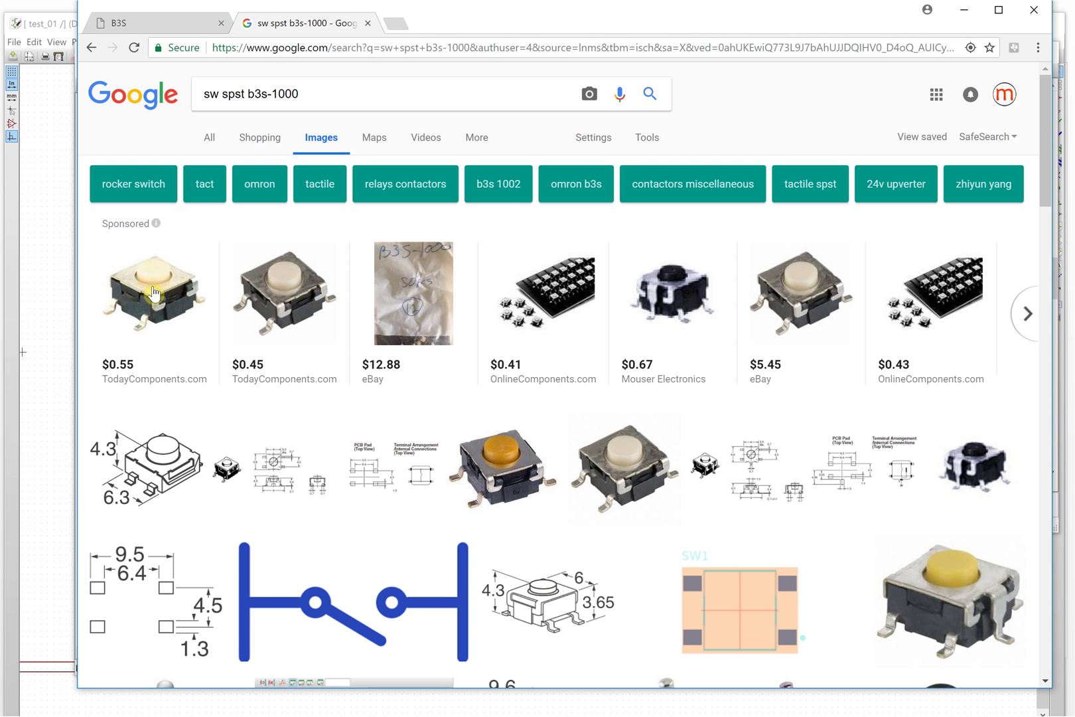
mouse_move(170, 305)
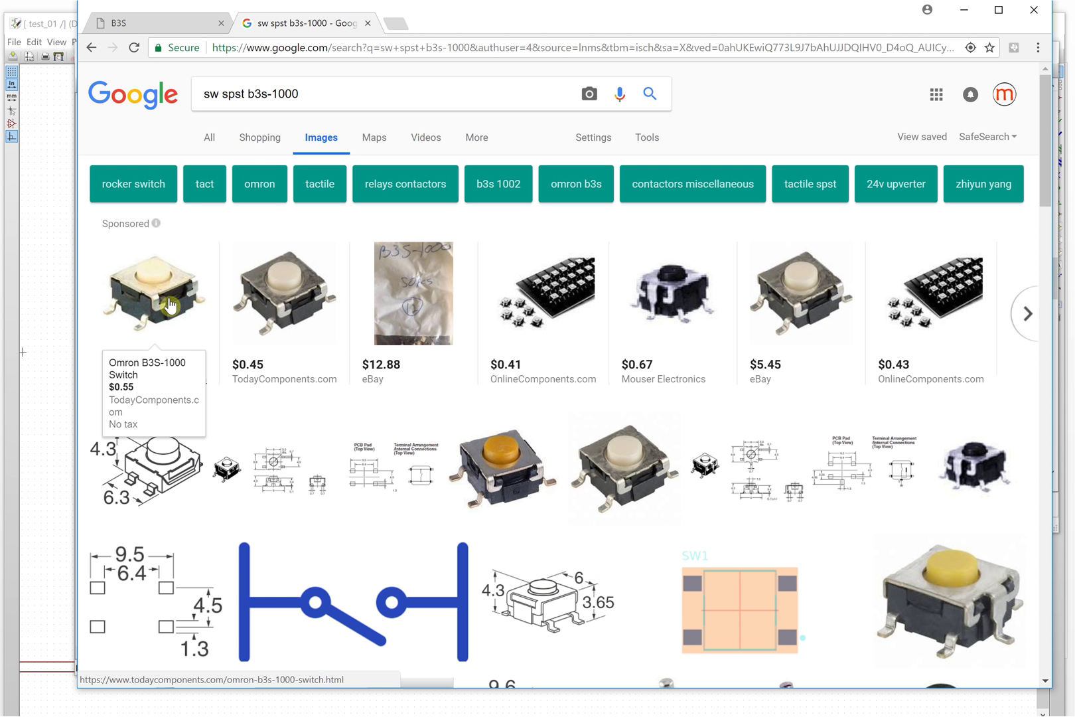
mouse_move(273, 309)
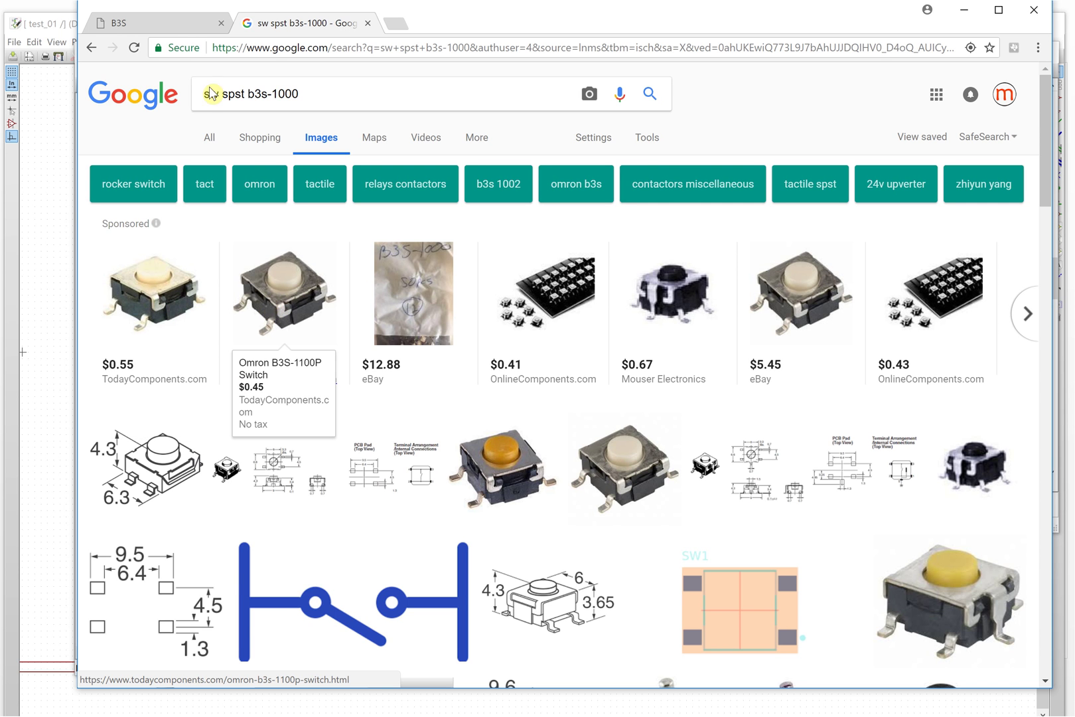
Step: Open the Omron B3S datasheet and compare the B3S-1000 PCB pad and terminal drawings with the footprint preview
click(158, 23)
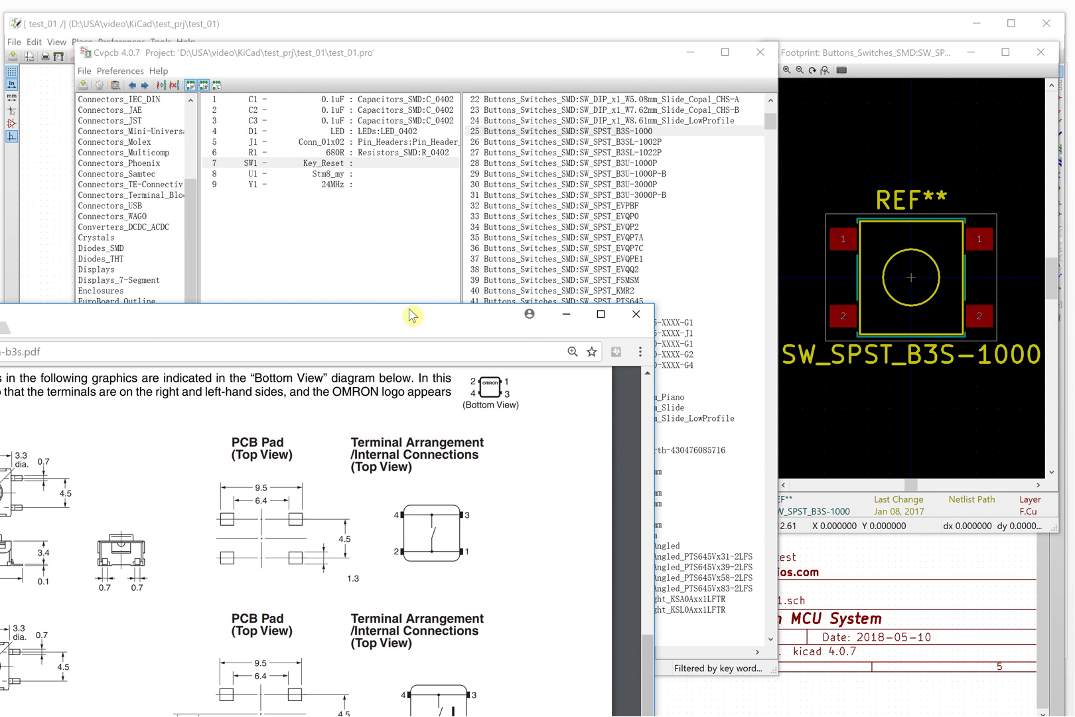
click(396, 316)
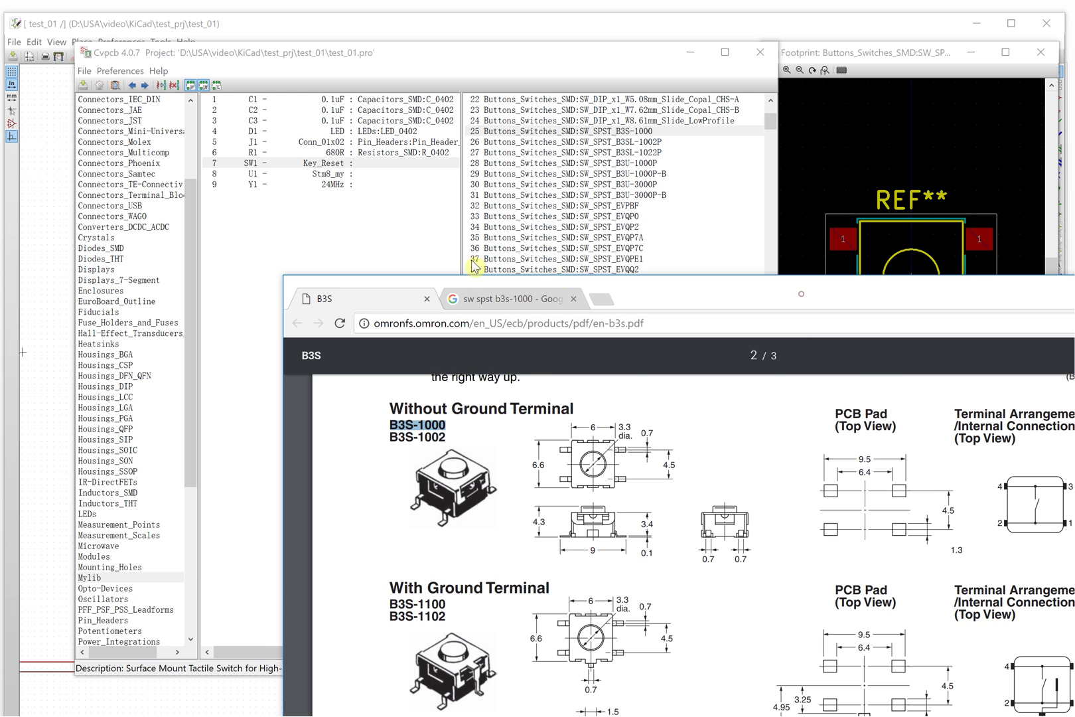
drag(805, 304, 776, 301)
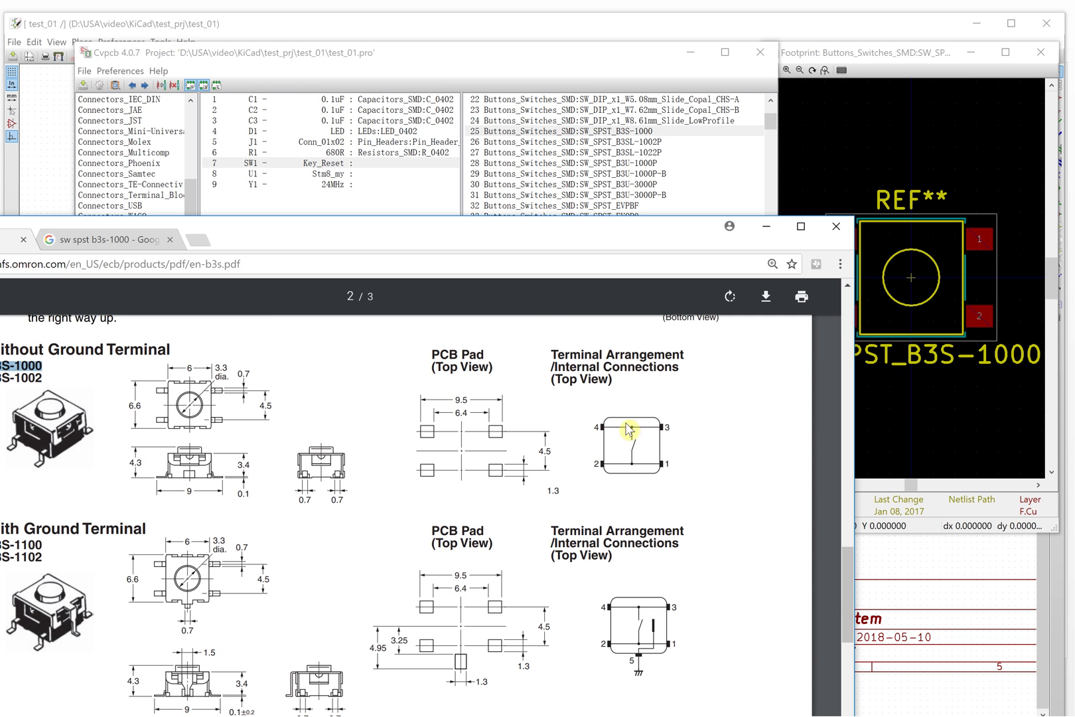
drag(588, 232, 479, 229)
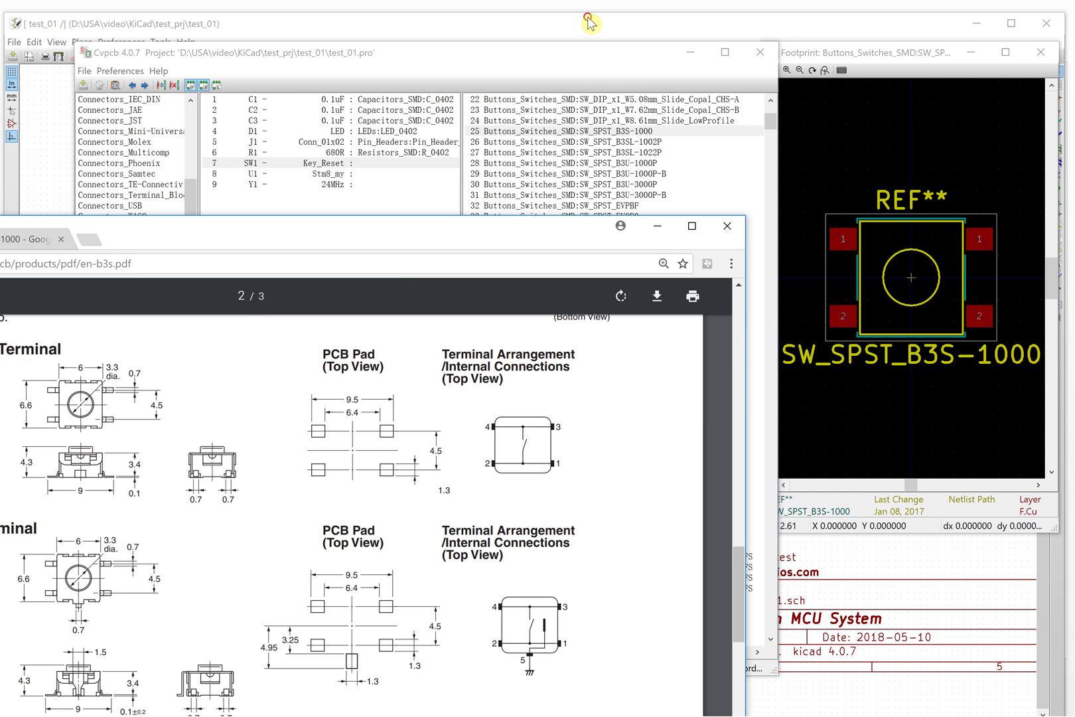
Step: Return to Cvpcb and assign the Buttons_Switches_SMD:SW_SPST_B3S-1000 footprint to switch SW1
click(519, 18)
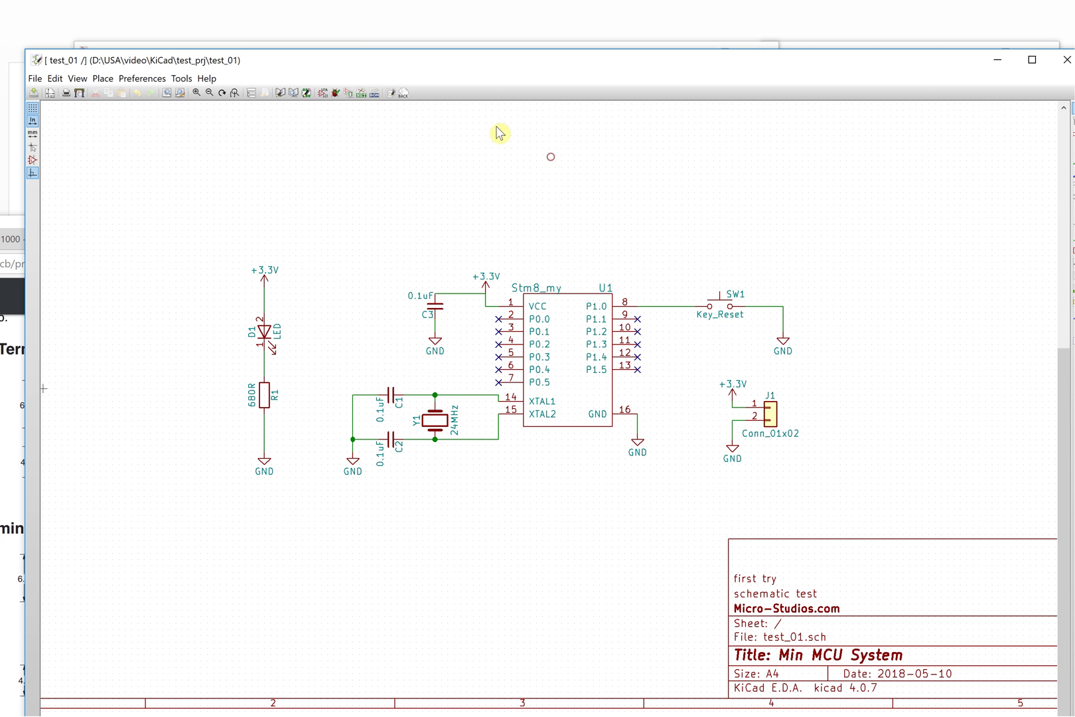
click(480, 73)
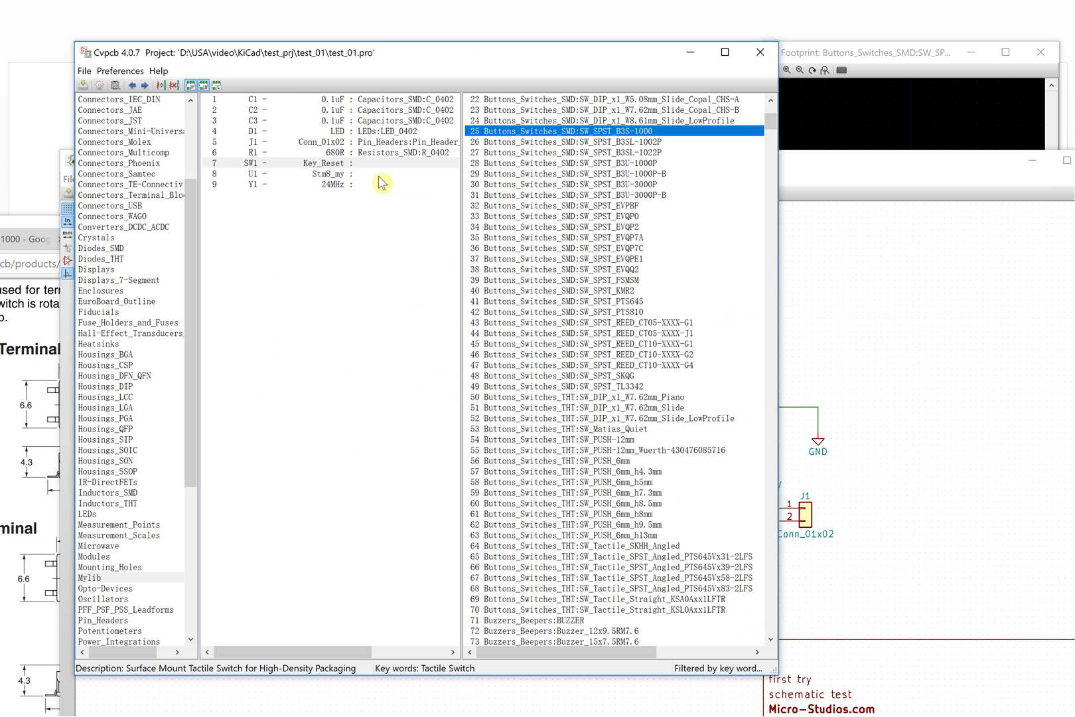
click(625, 132)
double_click(627, 135)
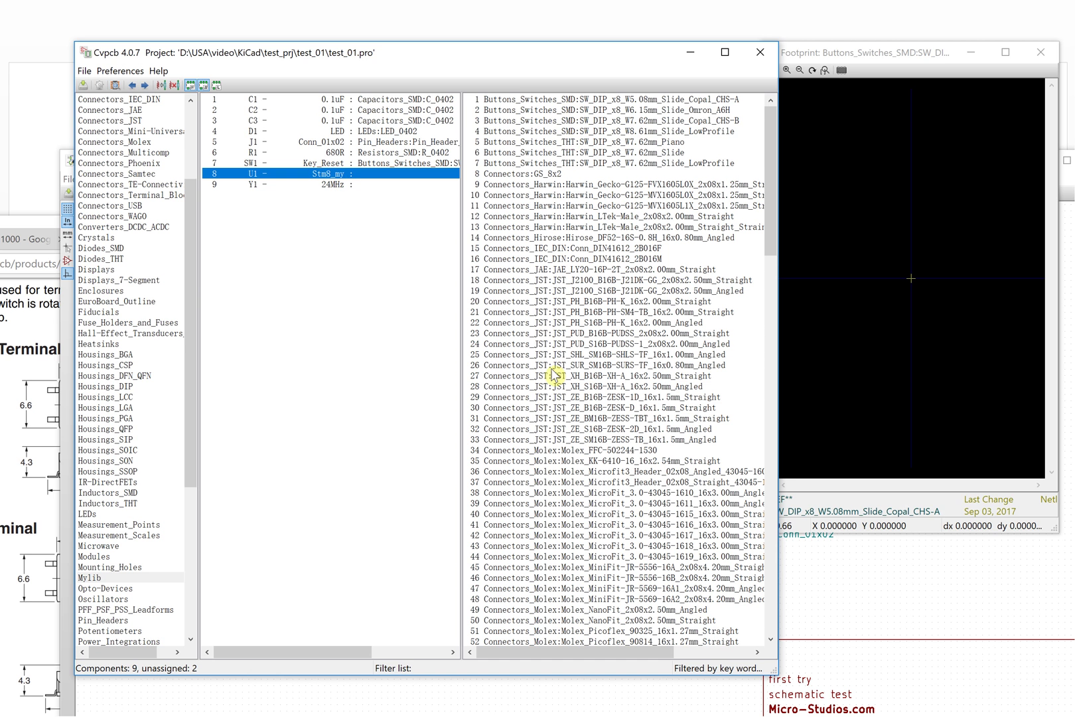
Step: Restrict the footprints offered for microcontroller U1 to the Mylib library by adding the library filter
scroll(667, 422, down, 9)
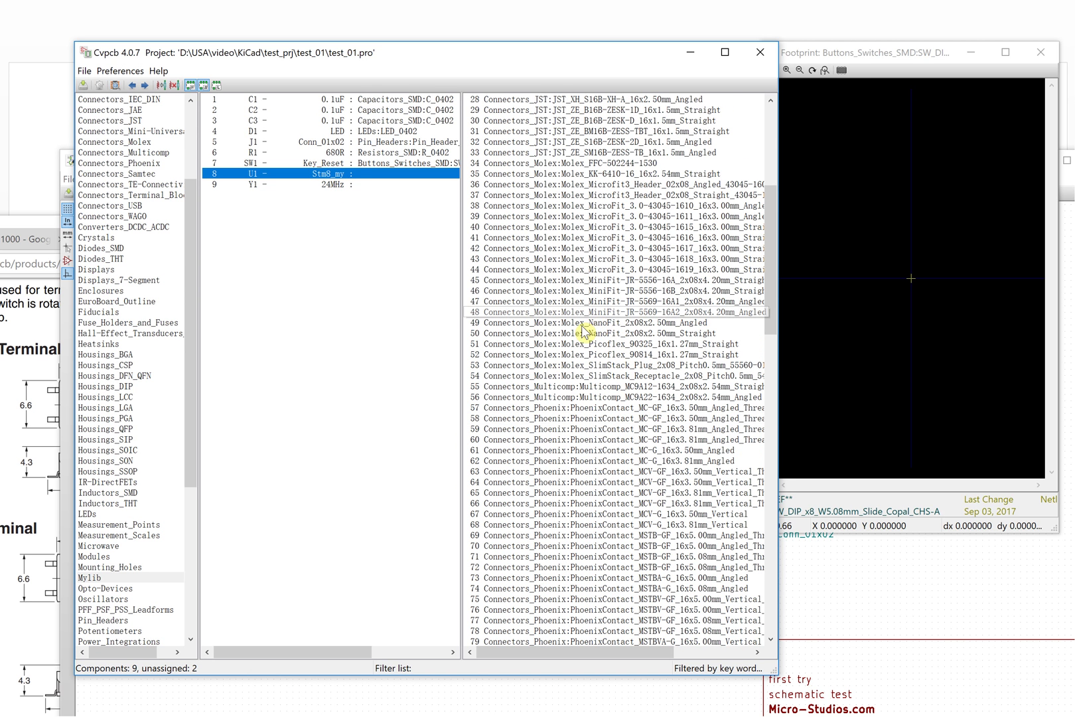
click(87, 579)
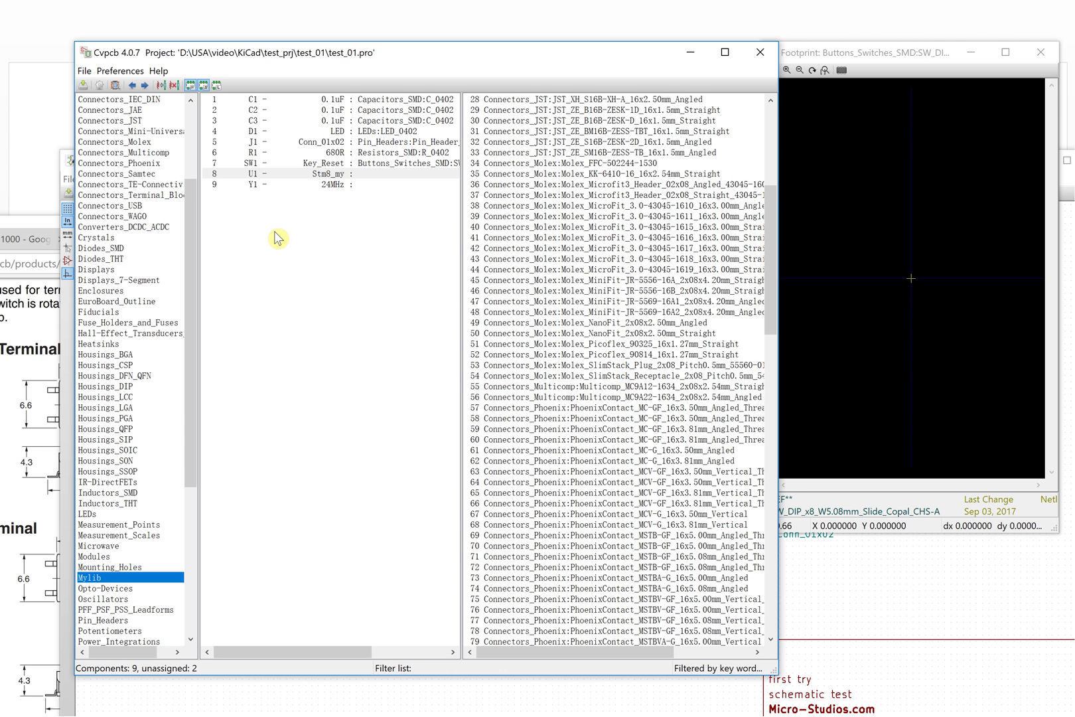
click(217, 87)
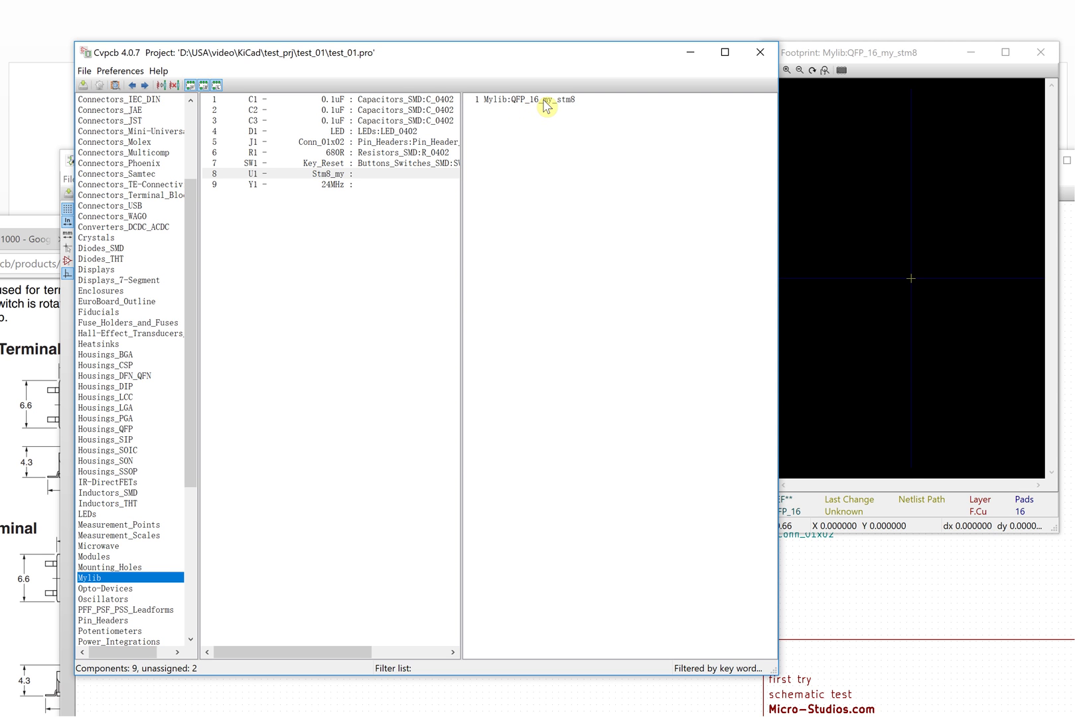
Step: Assign the Mylib:QFP_16_my_stm8 footprint to microcontroller U1
click(546, 105)
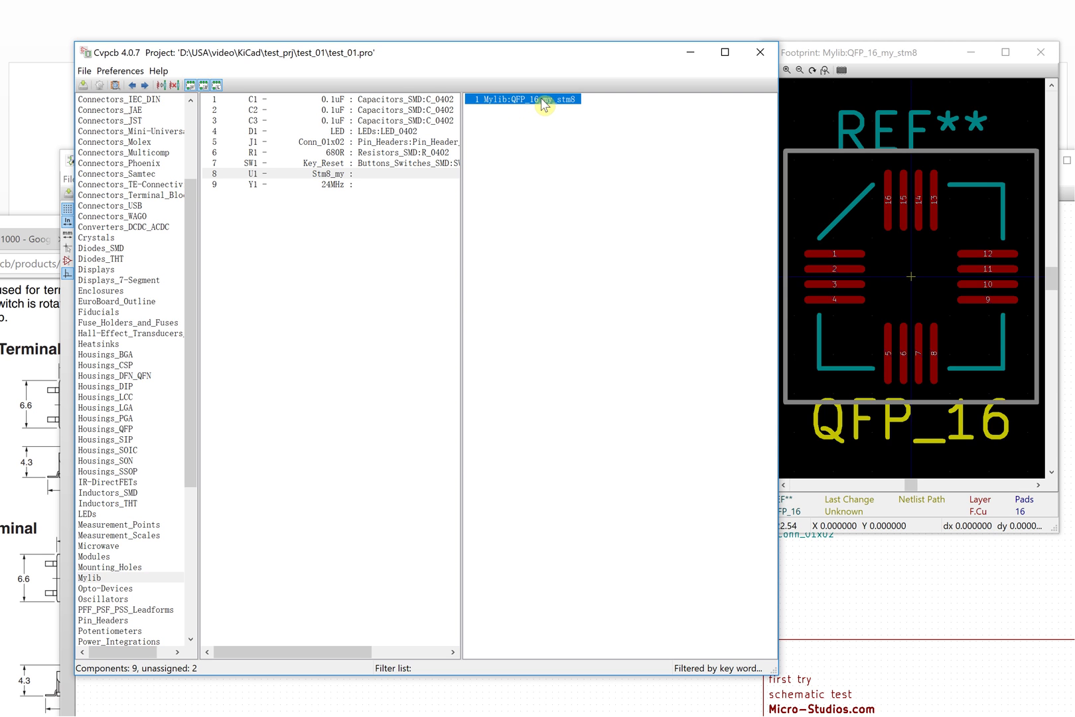
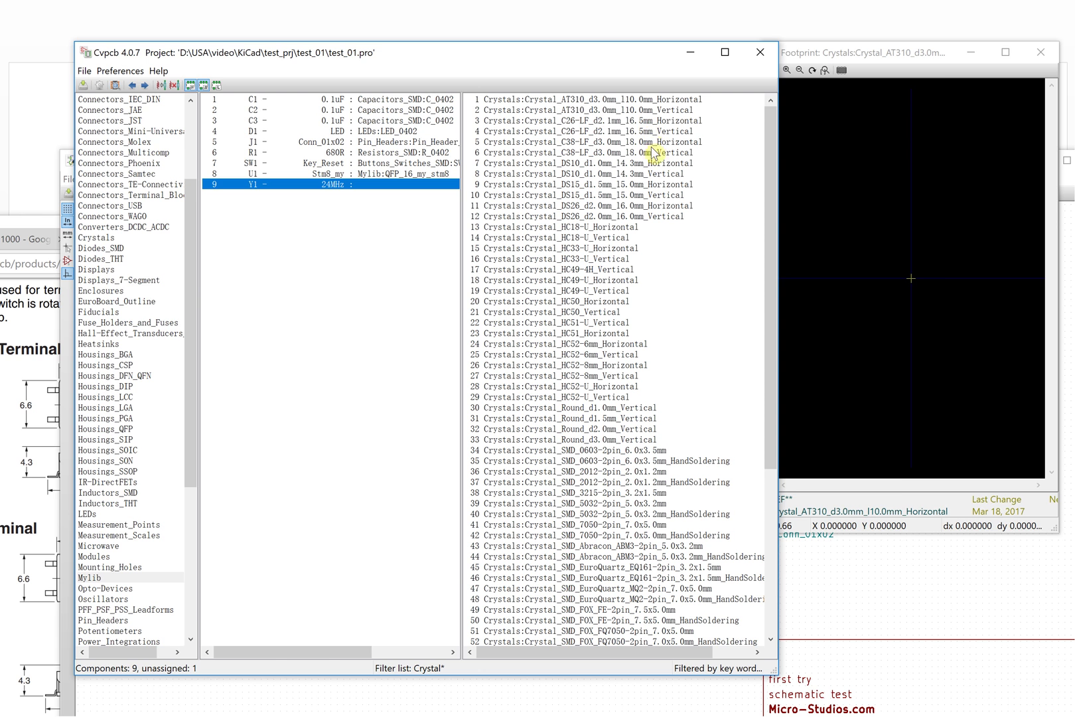
Step: For crystal Y1, preview the horizontal C26-LF crystal footprint and the horizontal and vertical C38-LF crystal footprints
click(654, 122)
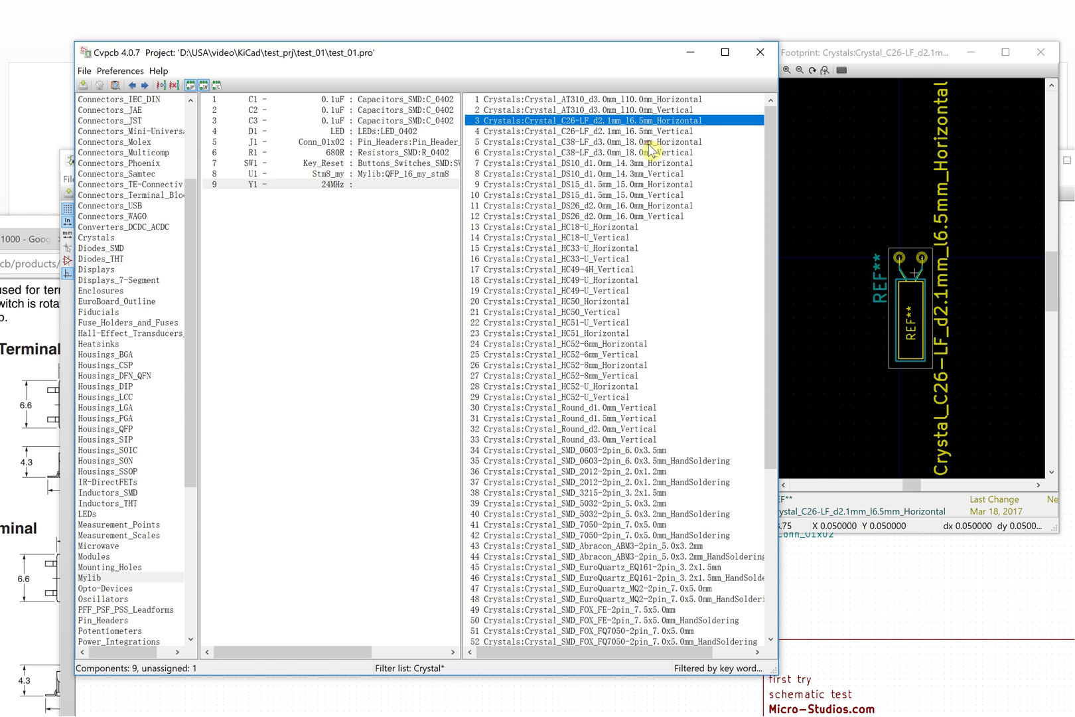
click(648, 142)
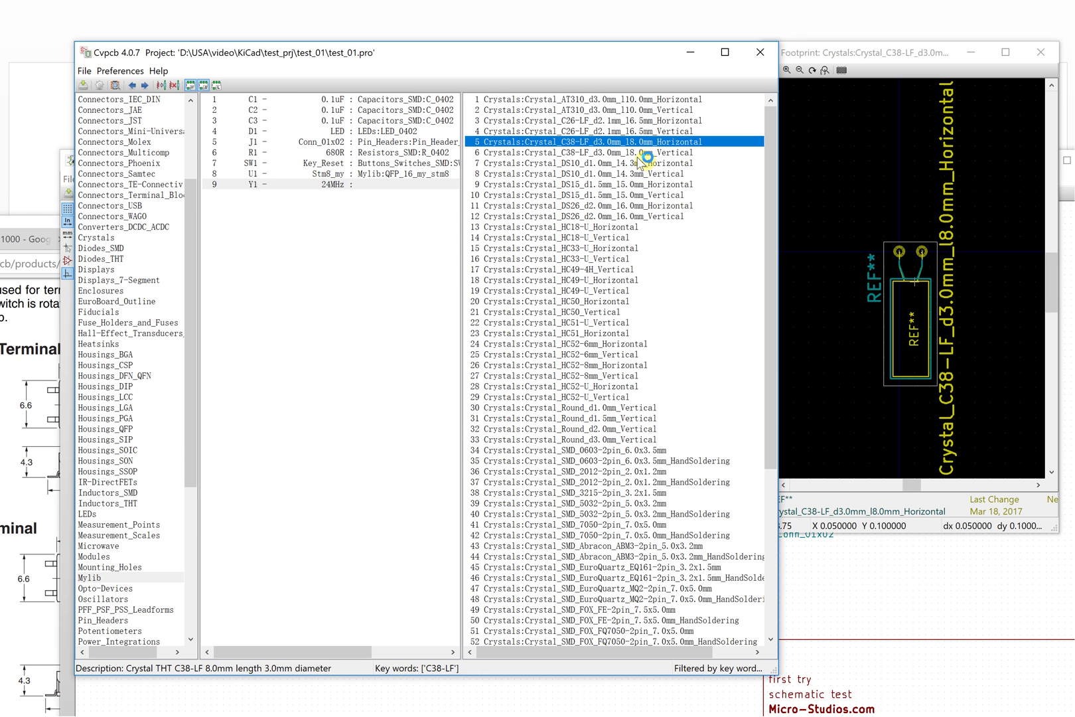
click(637, 154)
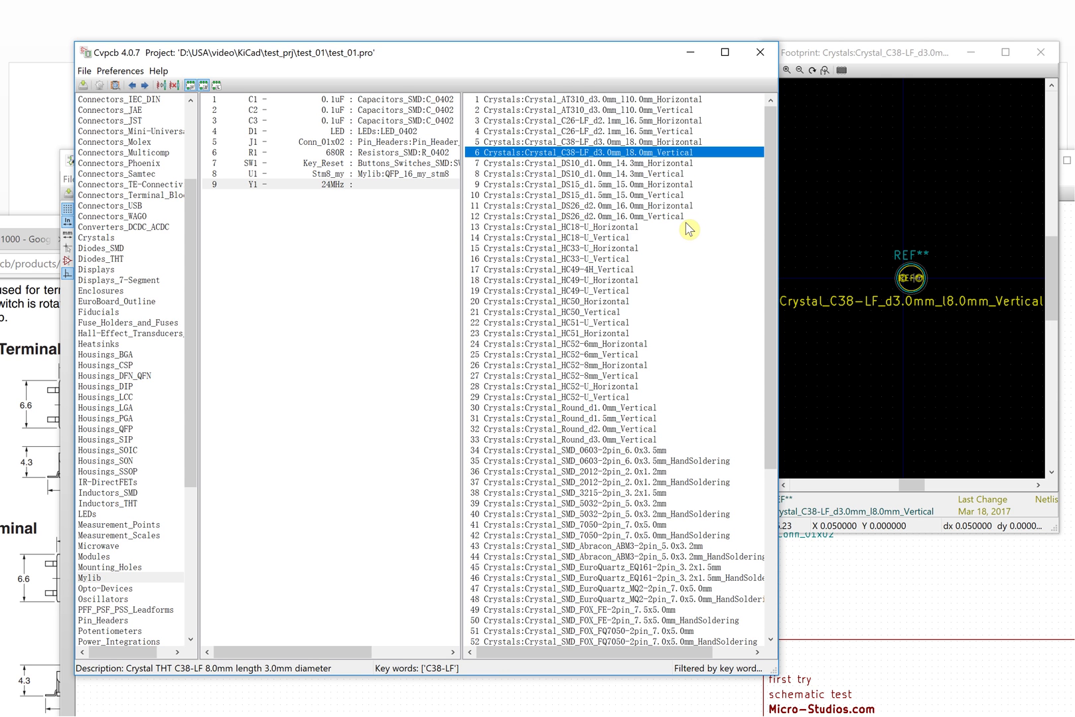
Step: Compare the 0603, 5032 and 3215 SMD crystal footprints and assign Crystals:Crystal_SMD_0603-2pin_6.0x3.5mm to crystal Y1
scroll(688, 229, down, 4)
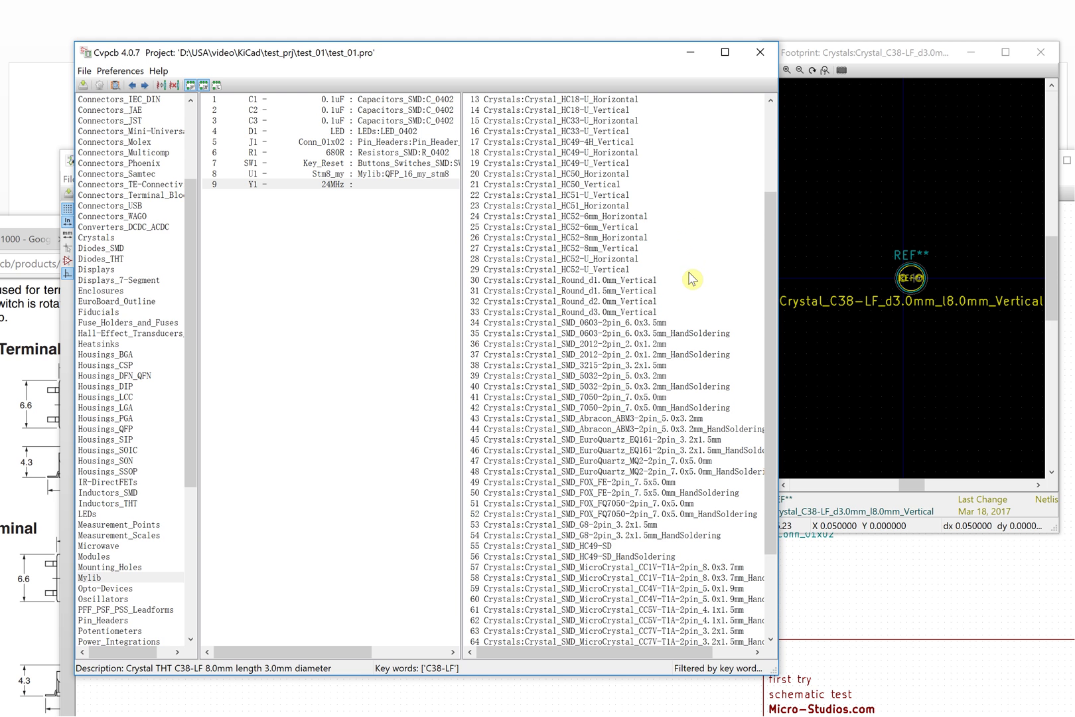
scroll(690, 277, down, 2)
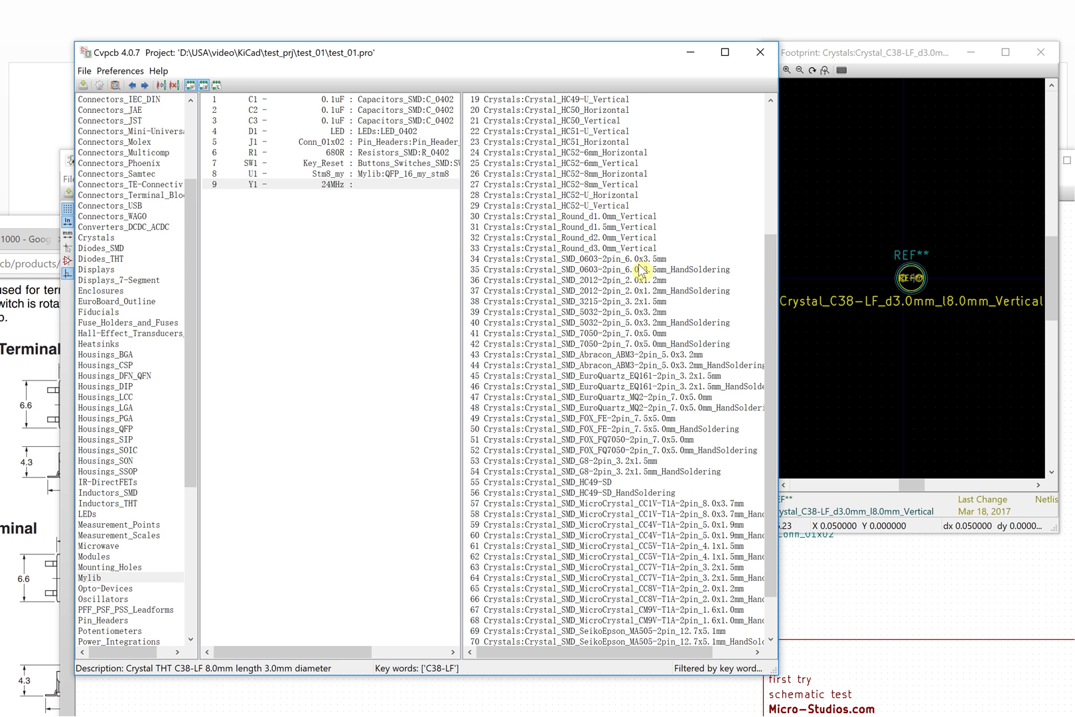
click(557, 259)
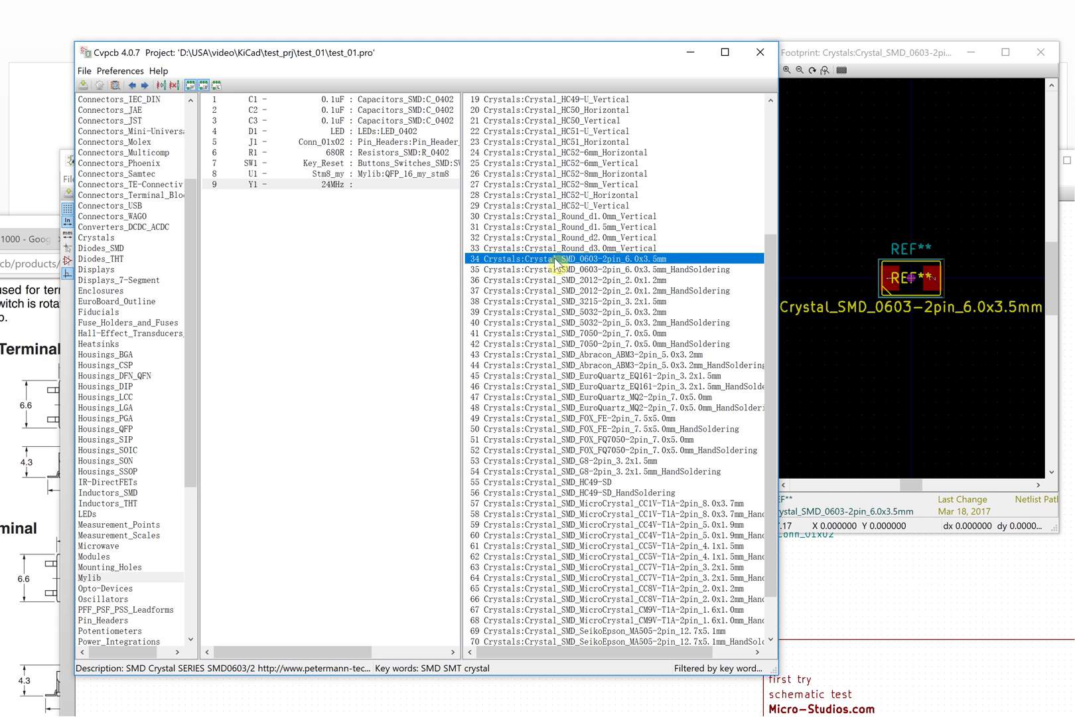
click(643, 310)
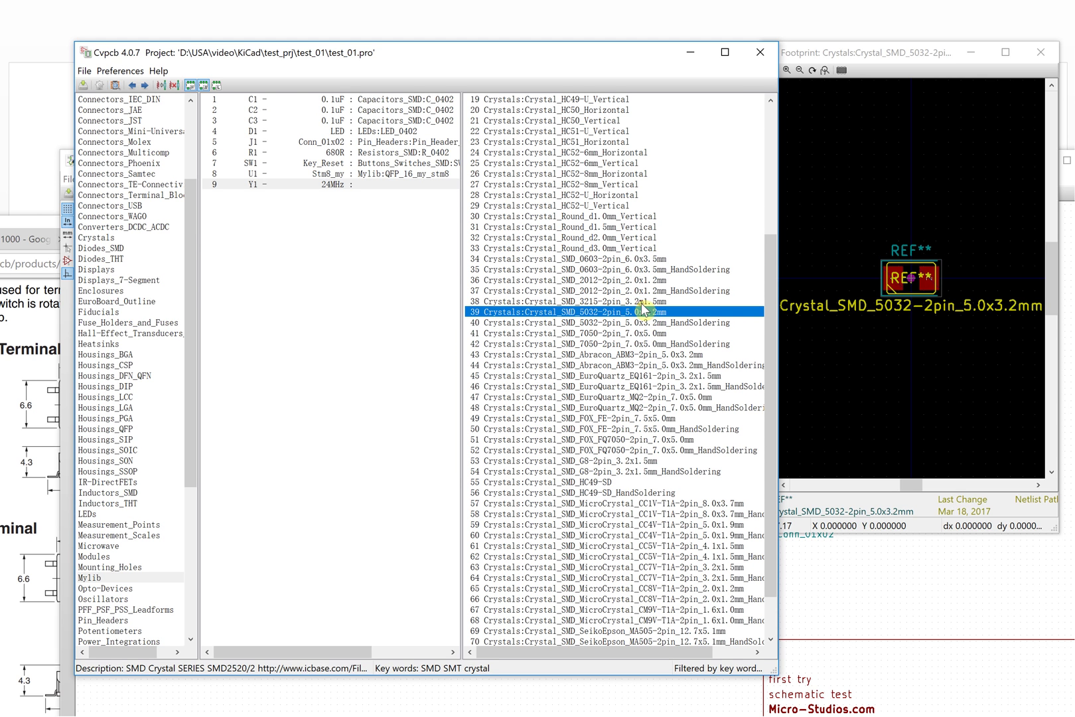
click(642, 301)
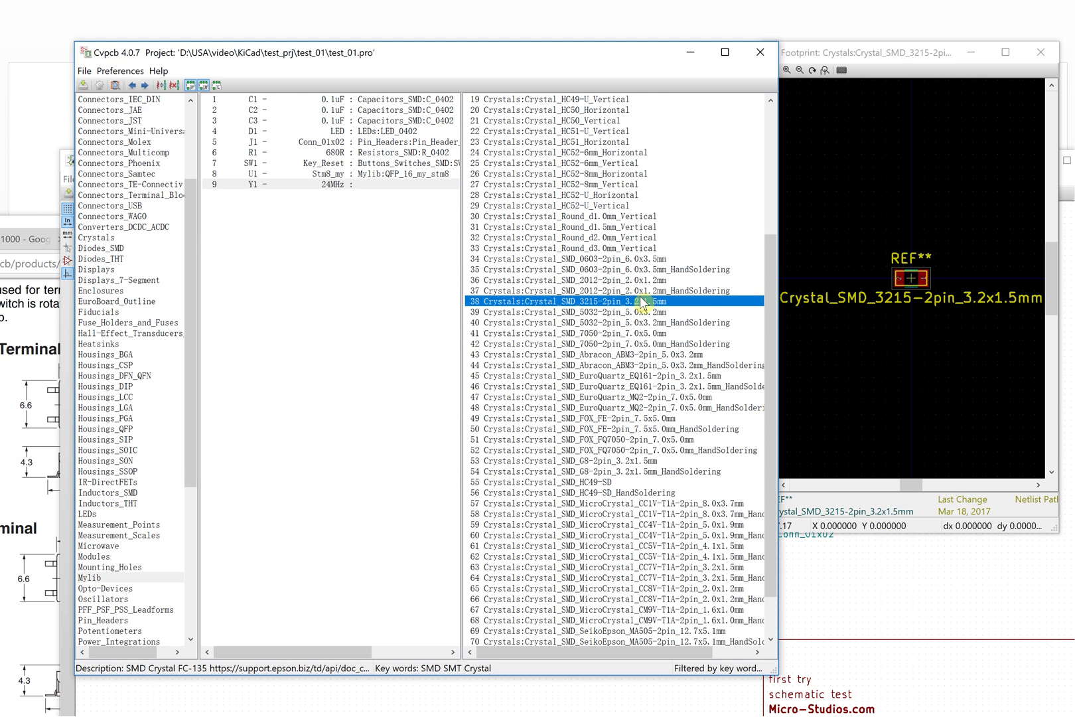
click(590, 260)
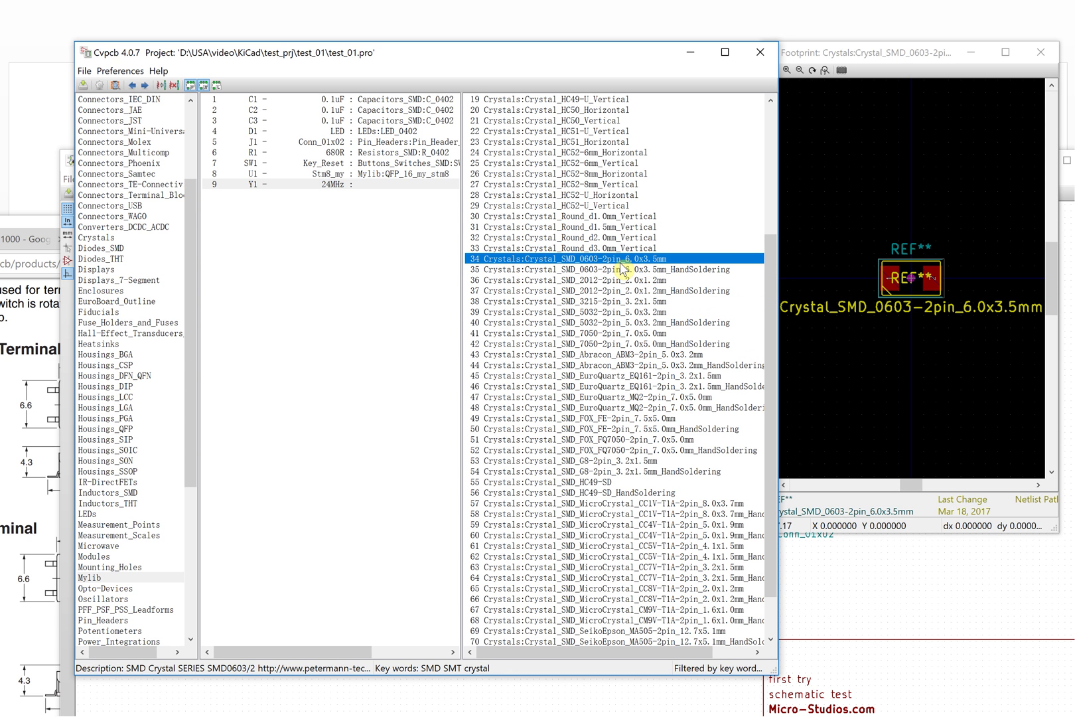
double_click(620, 260)
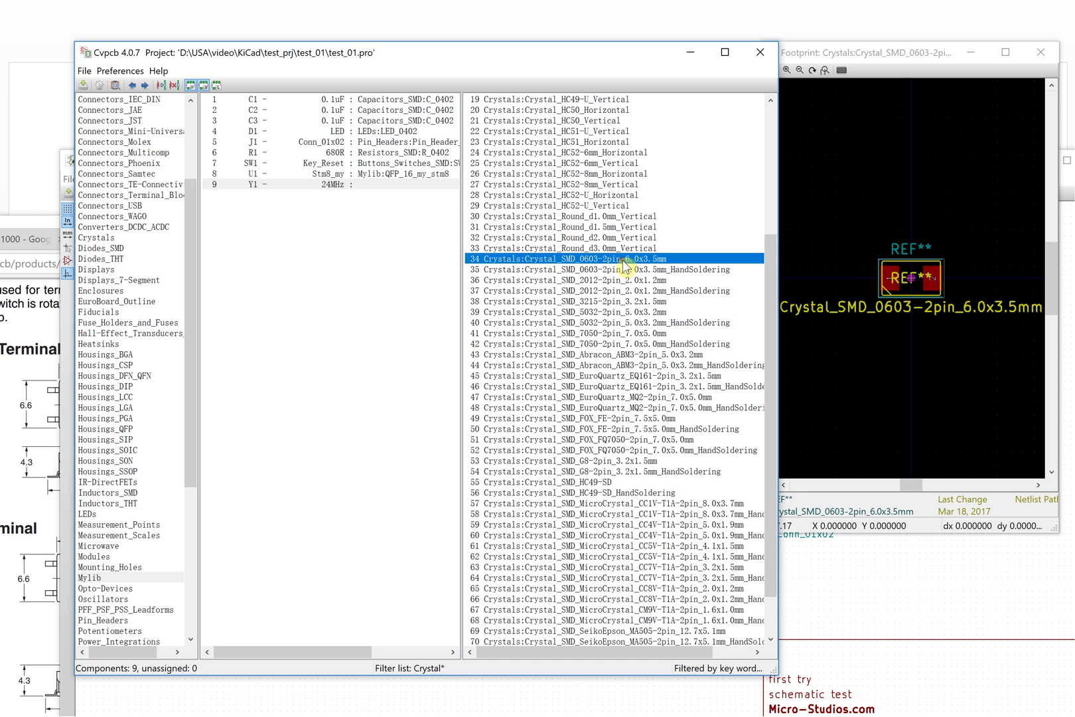
Step: Widen the component list to review the full names of all assigned footprints
click(464, 172)
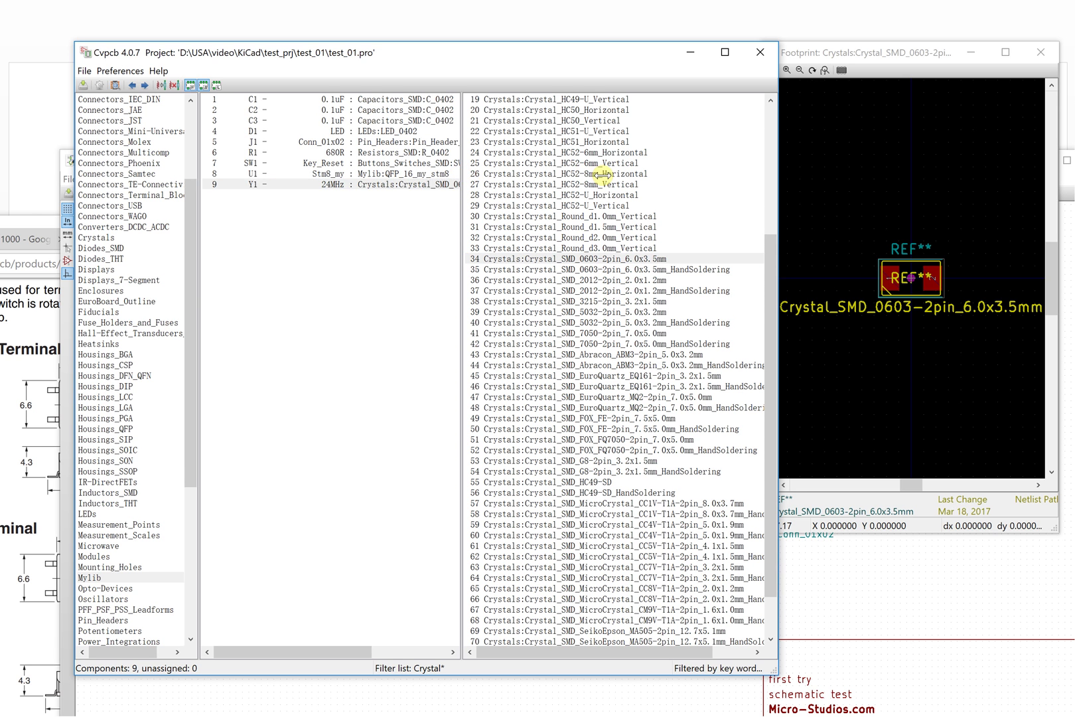
drag(603, 175, 604, 175)
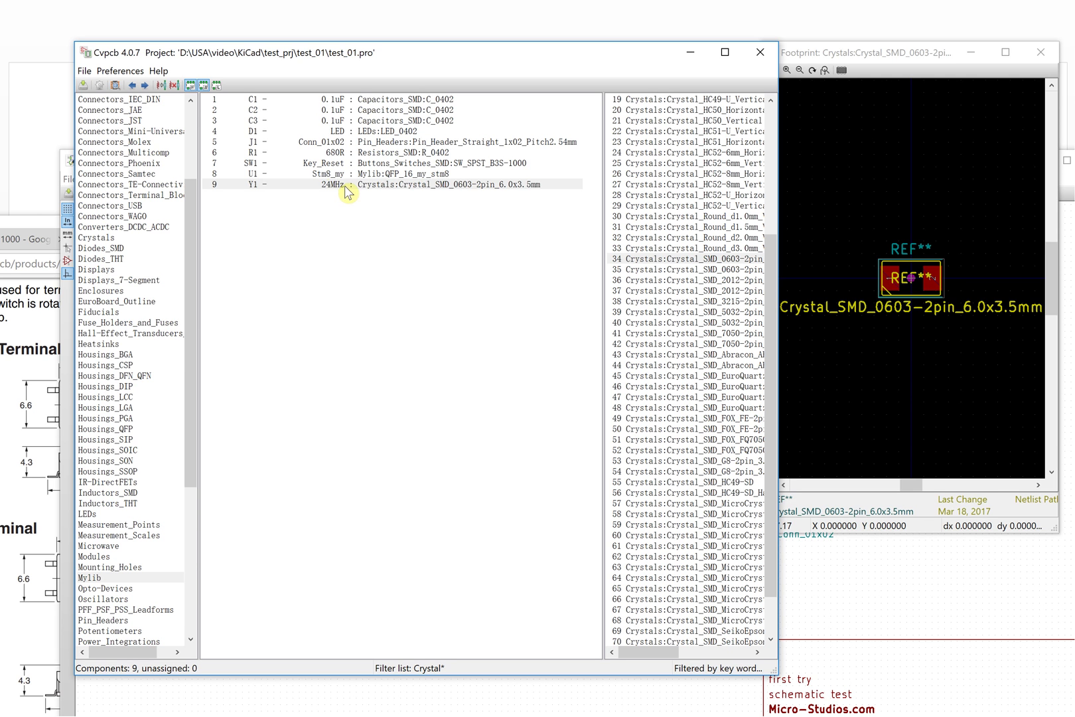
Step: Save the footprint associations to the schematic and close Cvpcb
click(83, 86)
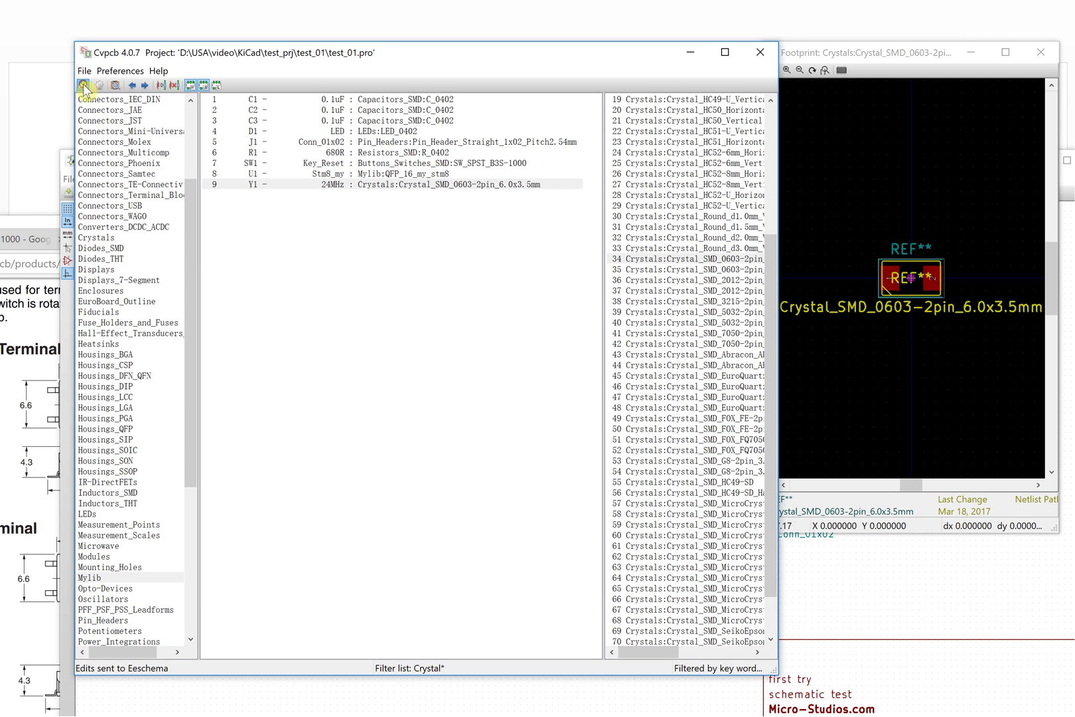
click(84, 71)
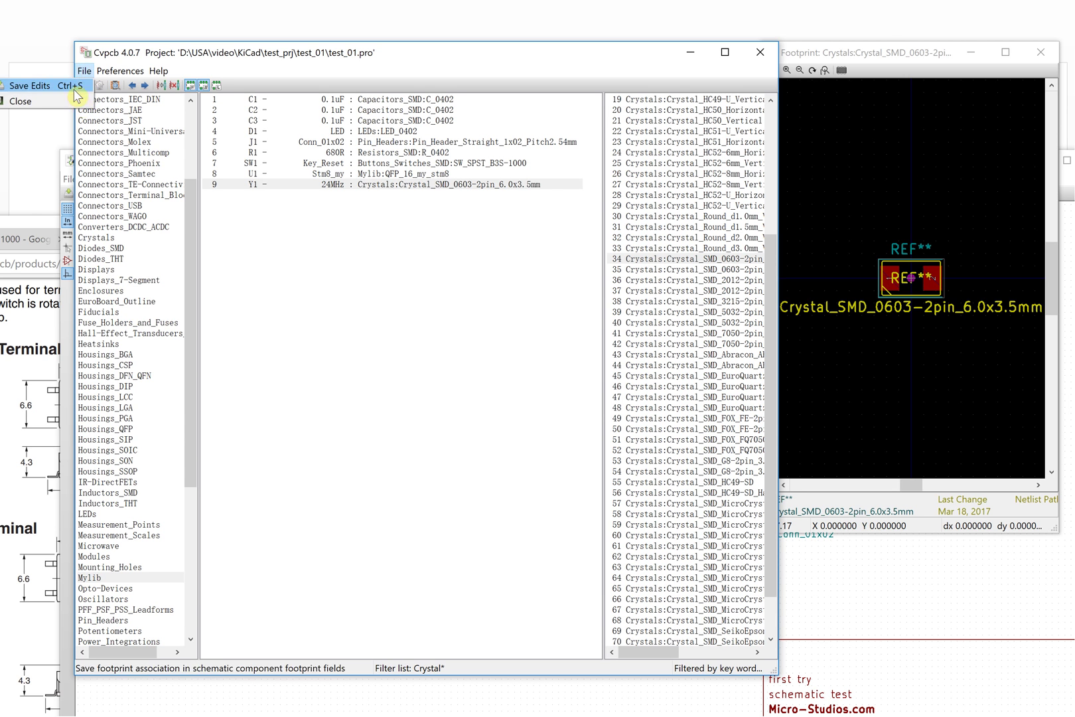
click(74, 85)
click(84, 70)
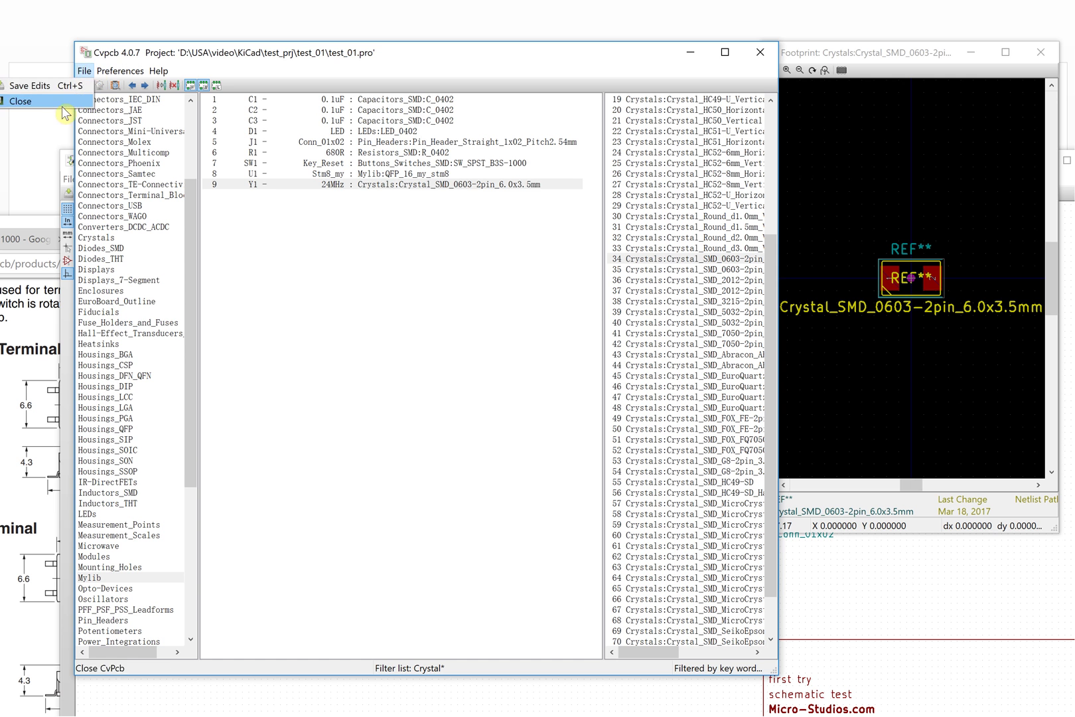
click(67, 103)
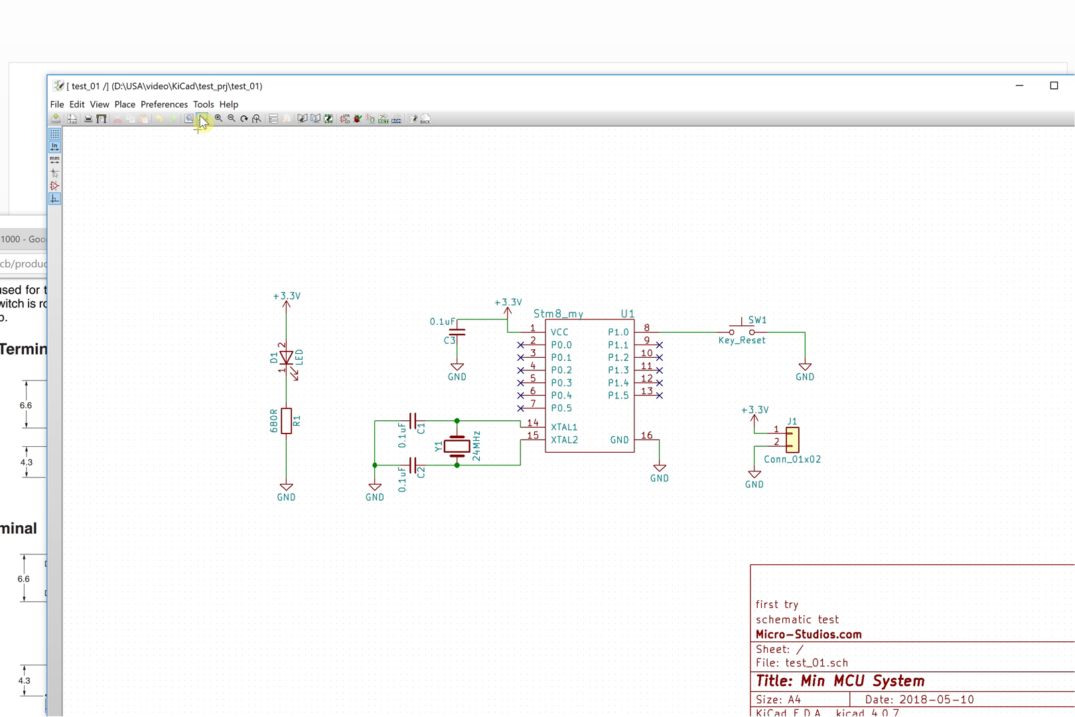
Step: Reopen Cvpcb from the schematic editor to check the saved footprint associations
click(382, 120)
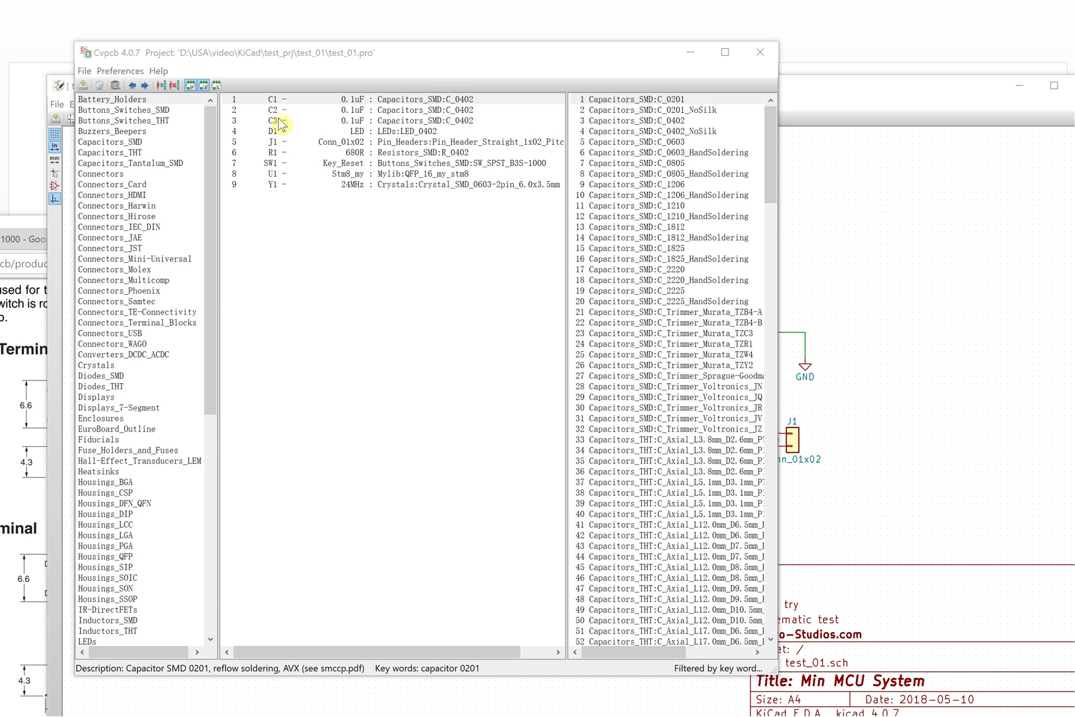
click(379, 17)
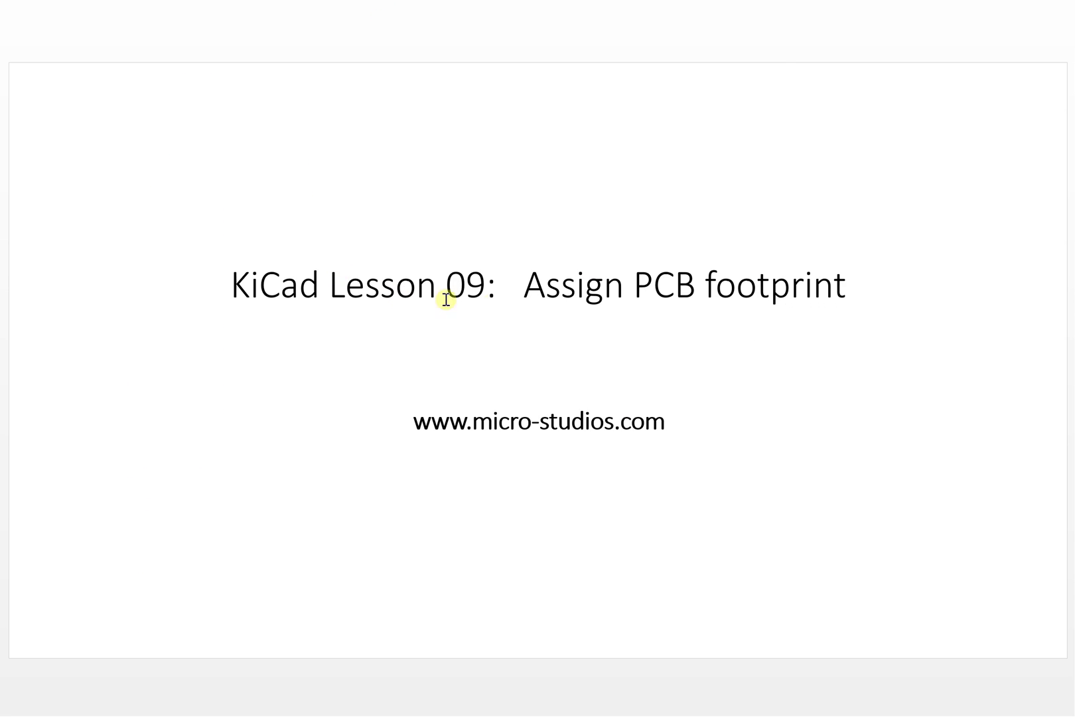